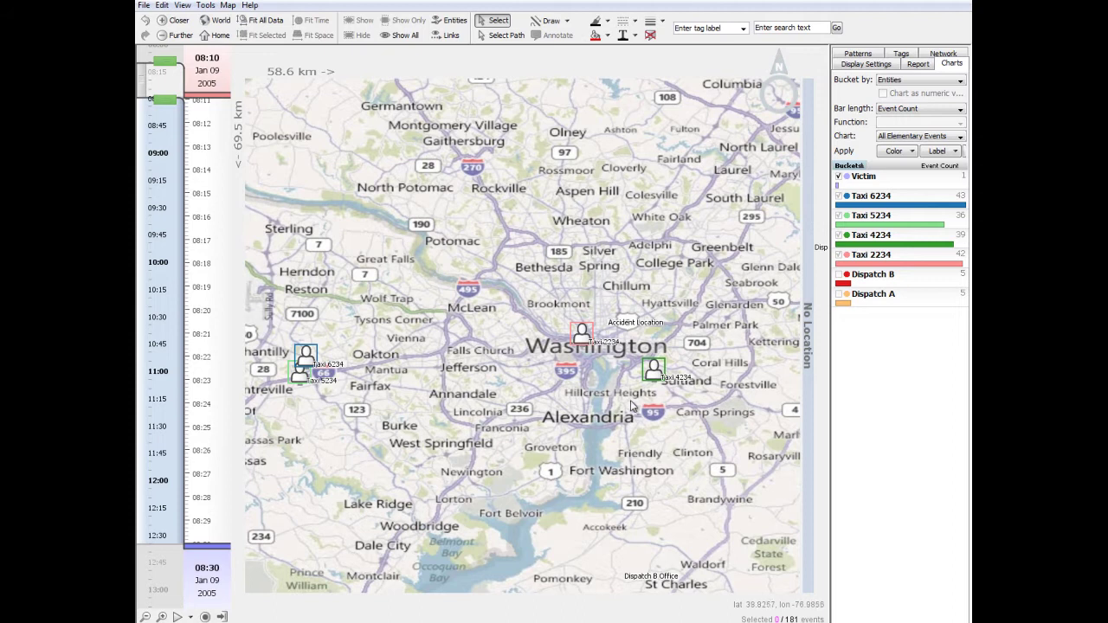
Step: Move the time range to 10:20–10:39 on Jan 09 2005 and show the 3D view with the timeline above the map
{"action": "left_click_drag", "start_coordinate": [146, 83], "coordinate": [146, 319]}
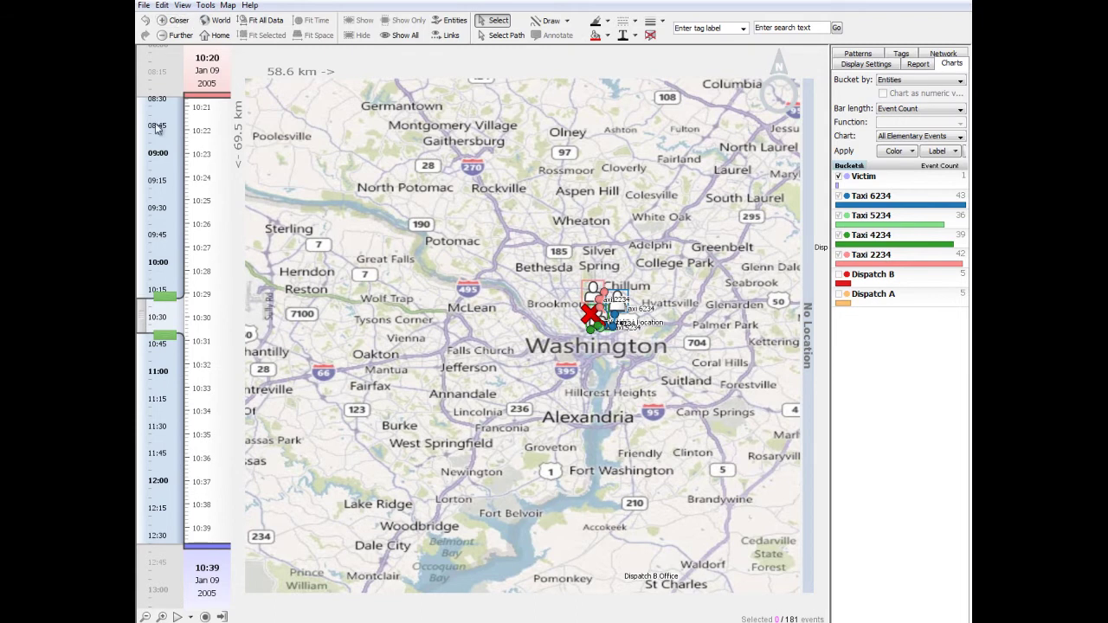
{"action": "left_click", "coordinate": [184, 6]}
{"action": "left_click", "coordinate": [208, 35]}
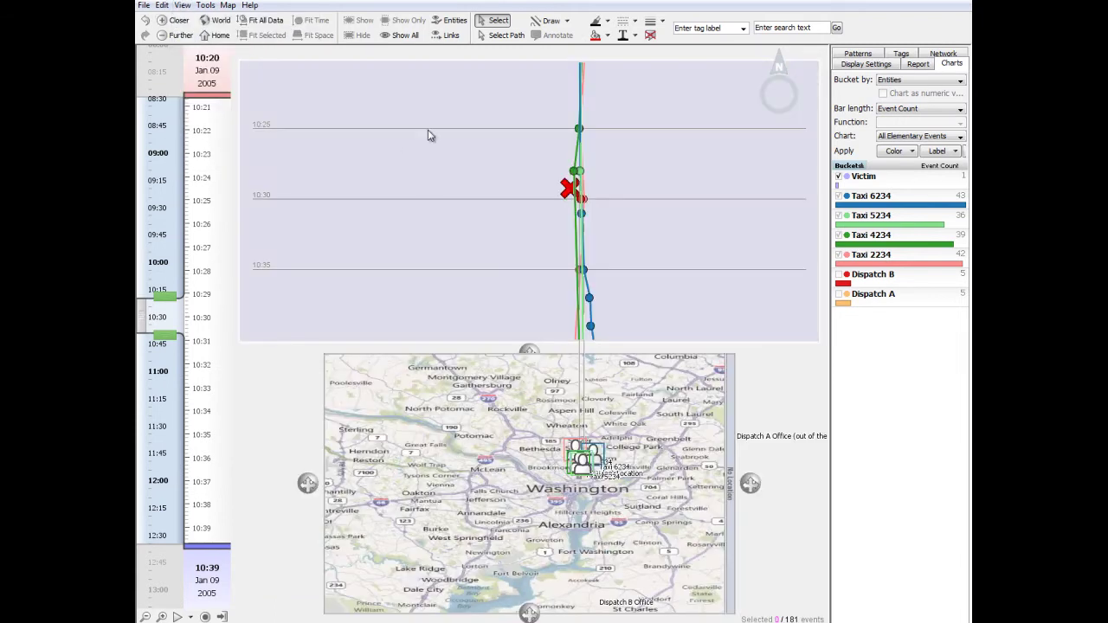
Step: Select the taxi and victim events around the accident marker and fit the view to them in time and space
{"action": "left_click_drag", "start_coordinate": [752, 485], "coordinate": [641, 222]}
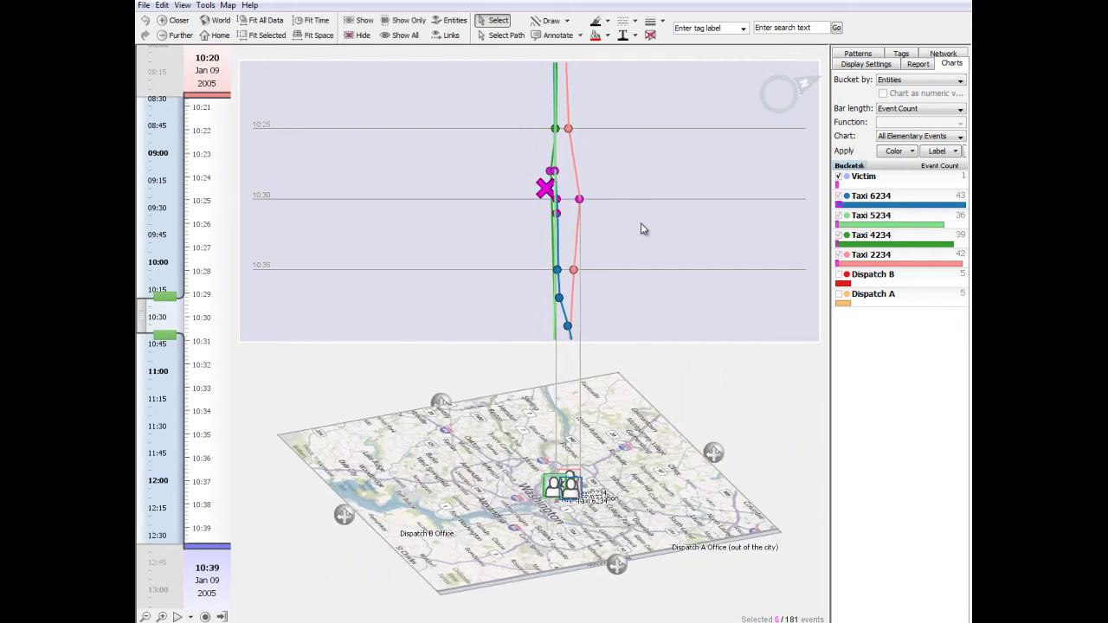
{"action": "left_click", "coordinate": [267, 35]}
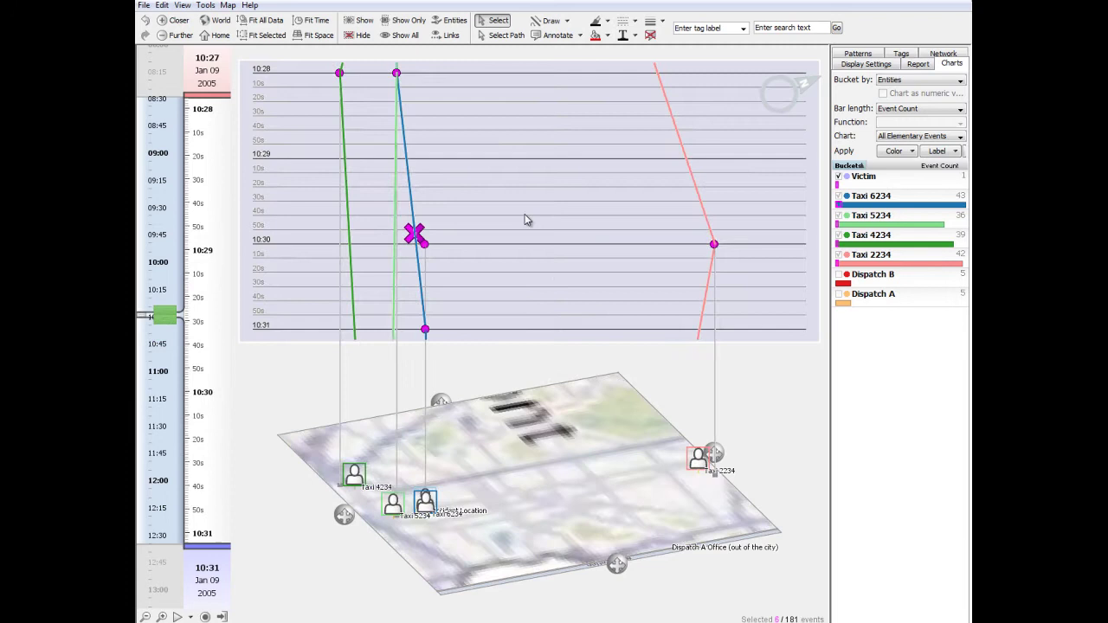
{"action": "left_click", "coordinate": [525, 214]}
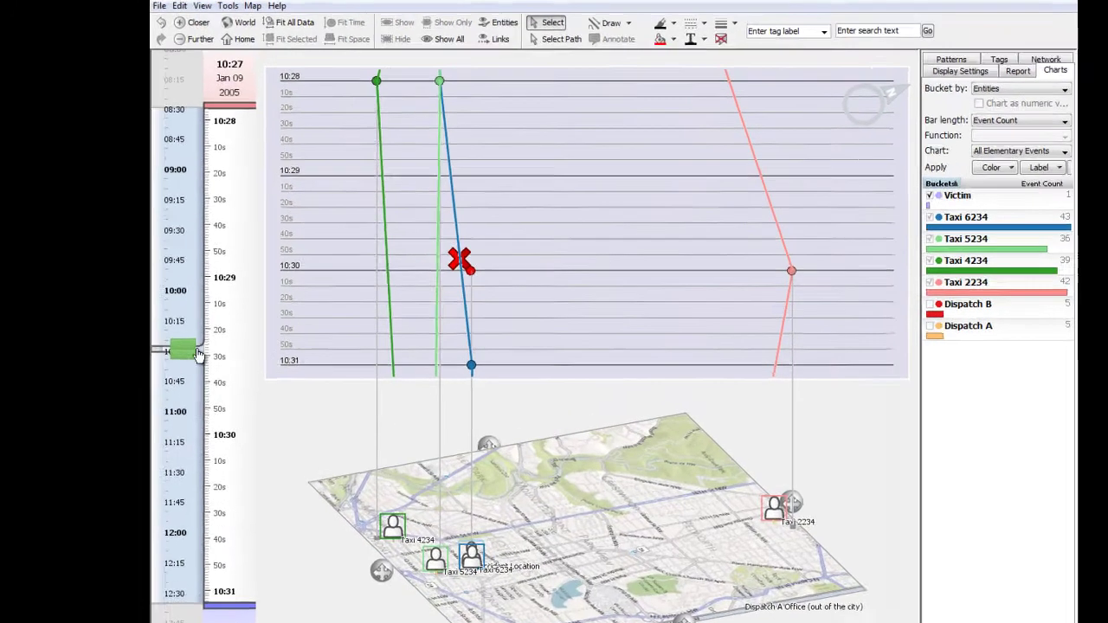
Step: Widen the time range to 10:21–10:40 around the accident and spread the taxi paths apart in the 3D view
{"action": "left_click_drag", "start_coordinate": [174, 311], "coordinate": [172, 298]}
{"action": "left_click_drag", "start_coordinate": [255, 479], "coordinate": [255, 499]}
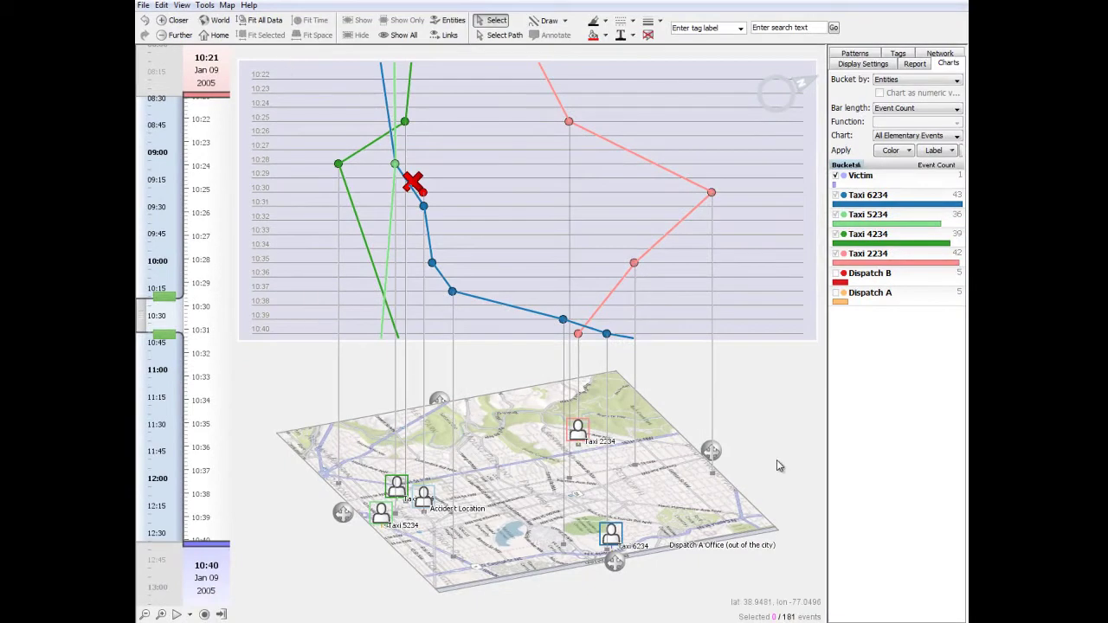
{"action": "left_click_drag", "start_coordinate": [713, 452], "coordinate": [692, 446]}
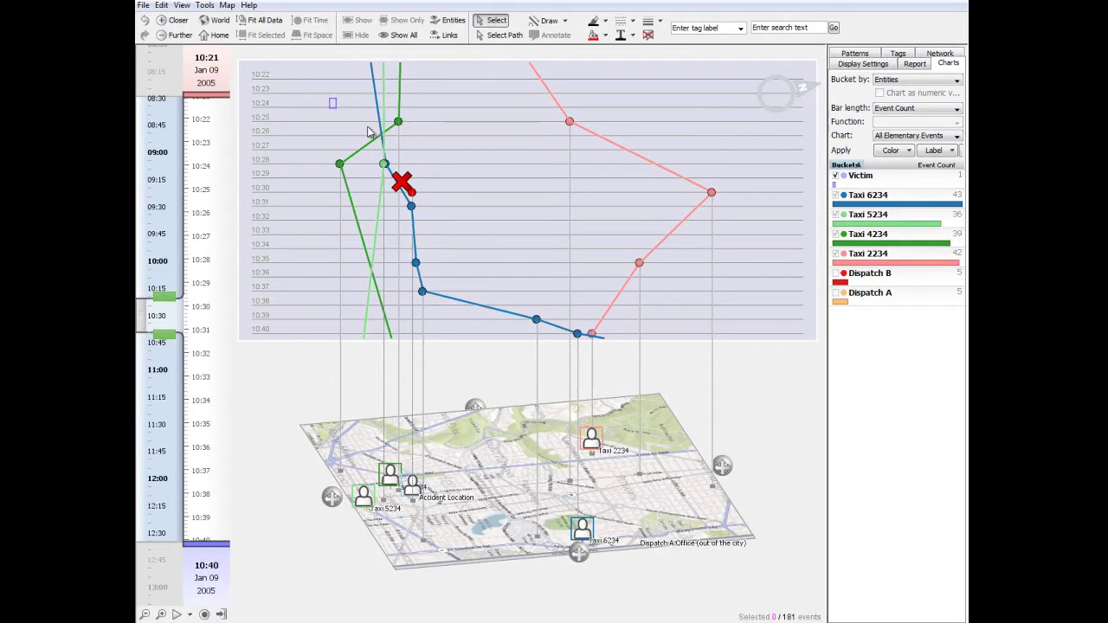
{"action": "left_click_drag", "start_coordinate": [368, 132], "coordinate": [663, 145]}
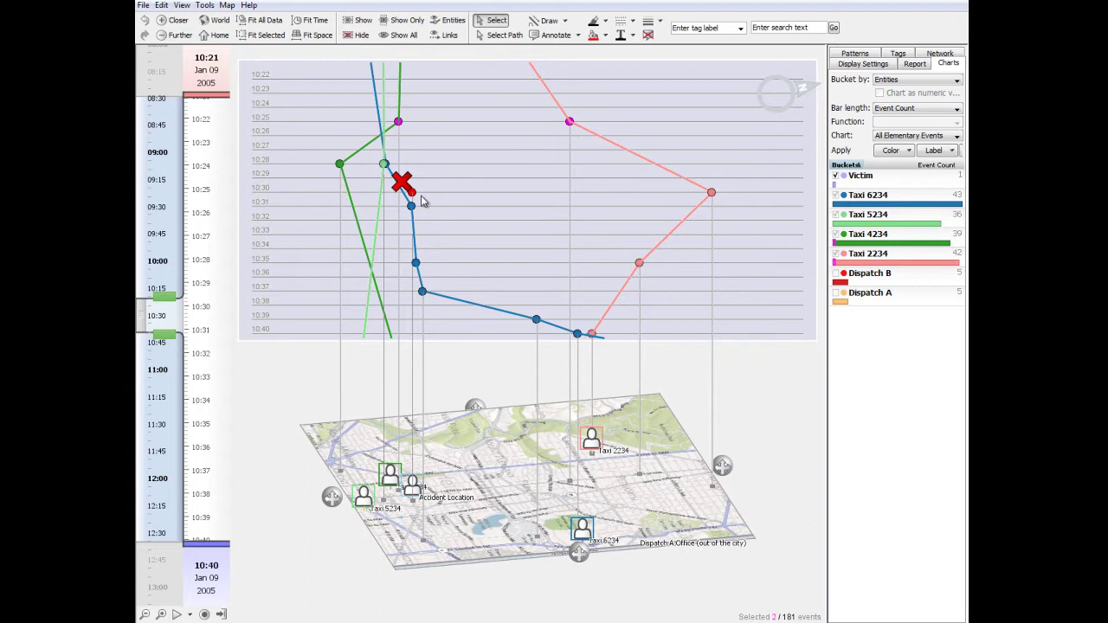
{"action": "left_click", "coordinate": [489, 208]}
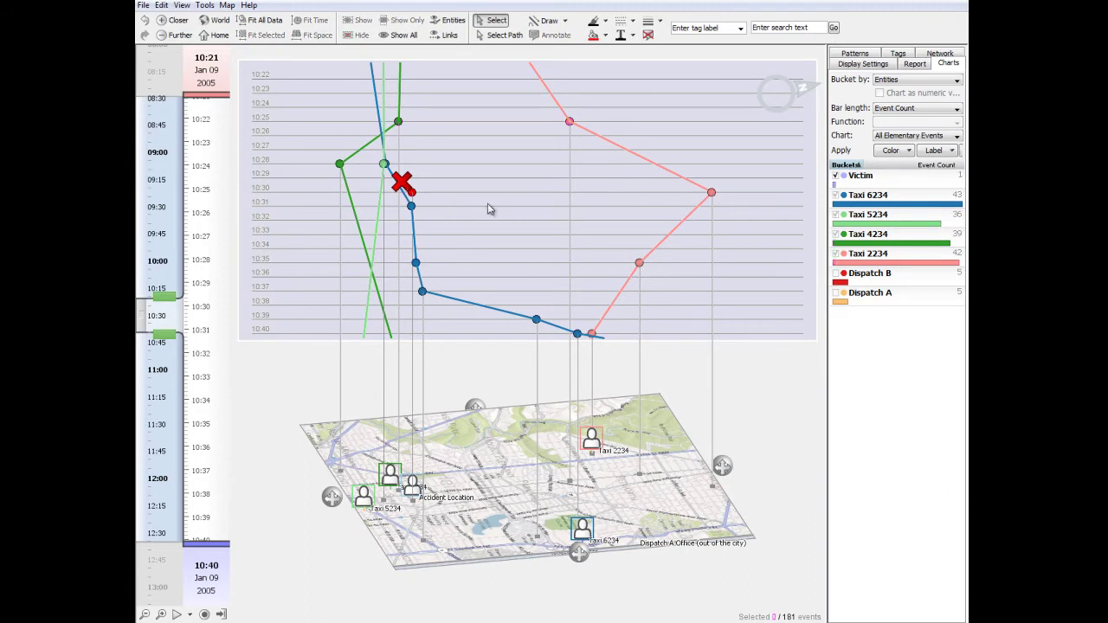
Step: Measure the time and distance between Taxi 2234's 10:30 pick-up event and the Victim's 10:30 event with an annotation line
{"action": "left_click_drag", "start_coordinate": [742, 173], "coordinate": [706, 201]}
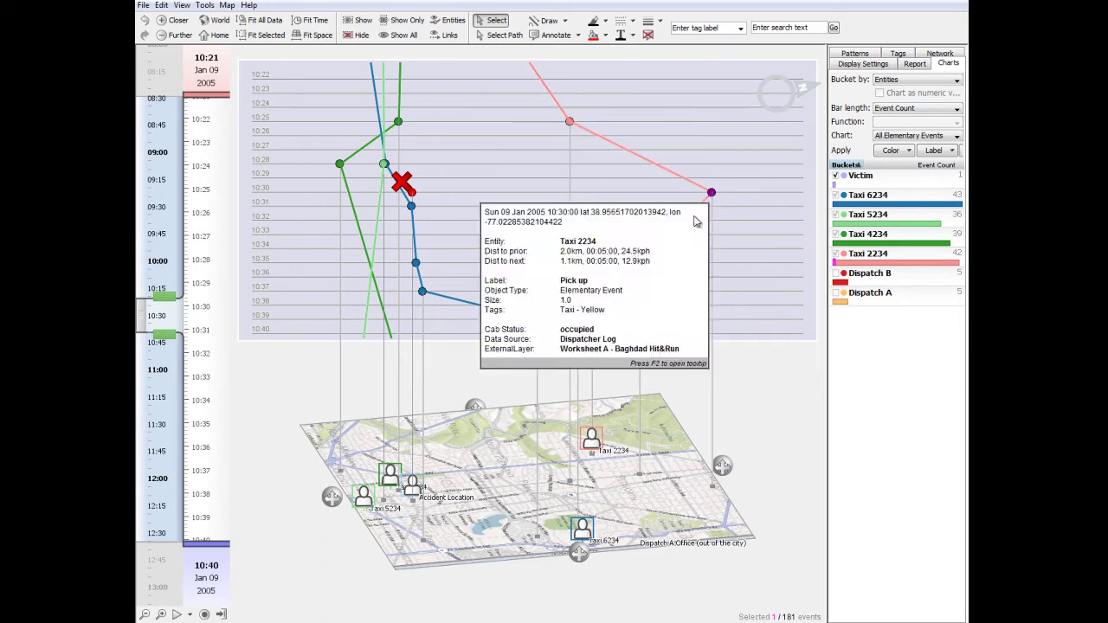
{"action": "mouse_move", "coordinate": [698, 188]}
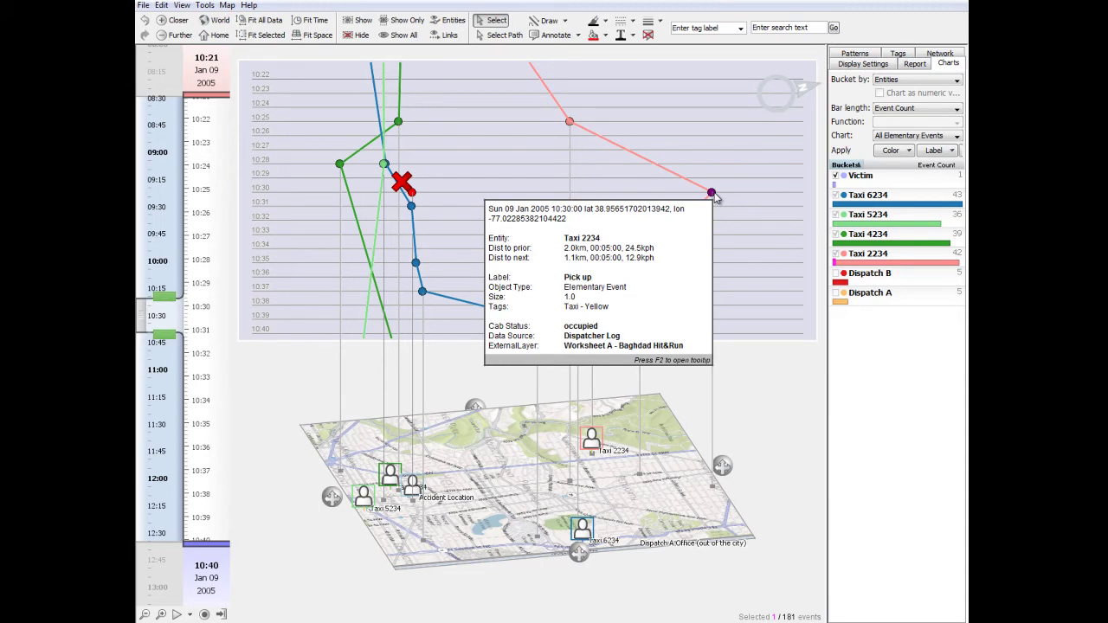
{"action": "left_click", "coordinate": [412, 194], "text": "ctrl"}
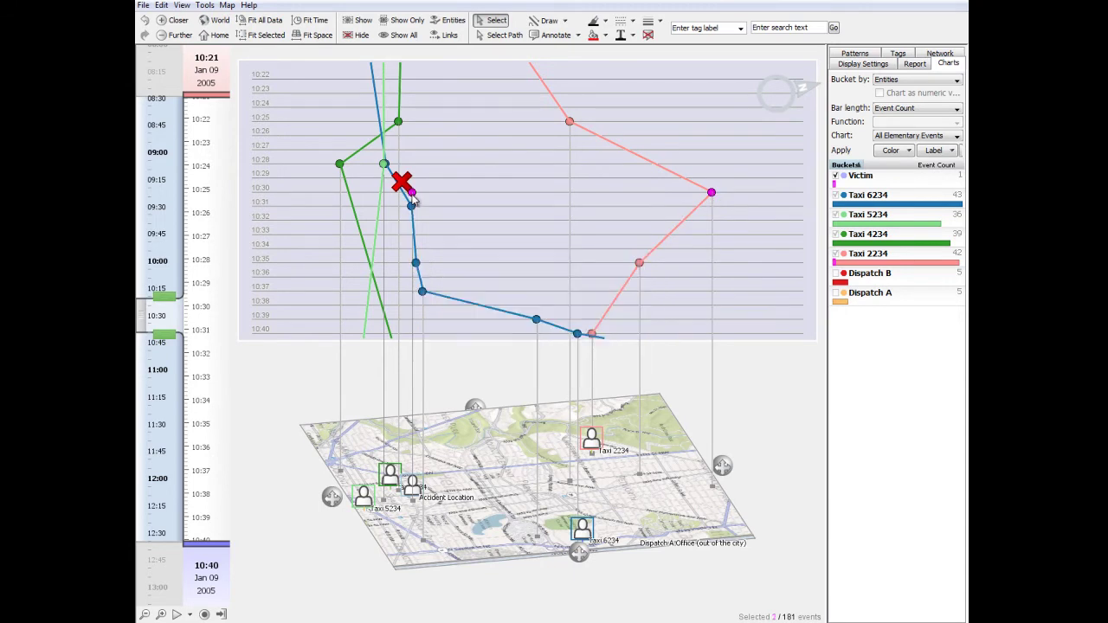
{"action": "left_click", "coordinate": [576, 36]}
{"action": "left_click", "coordinate": [587, 130]}
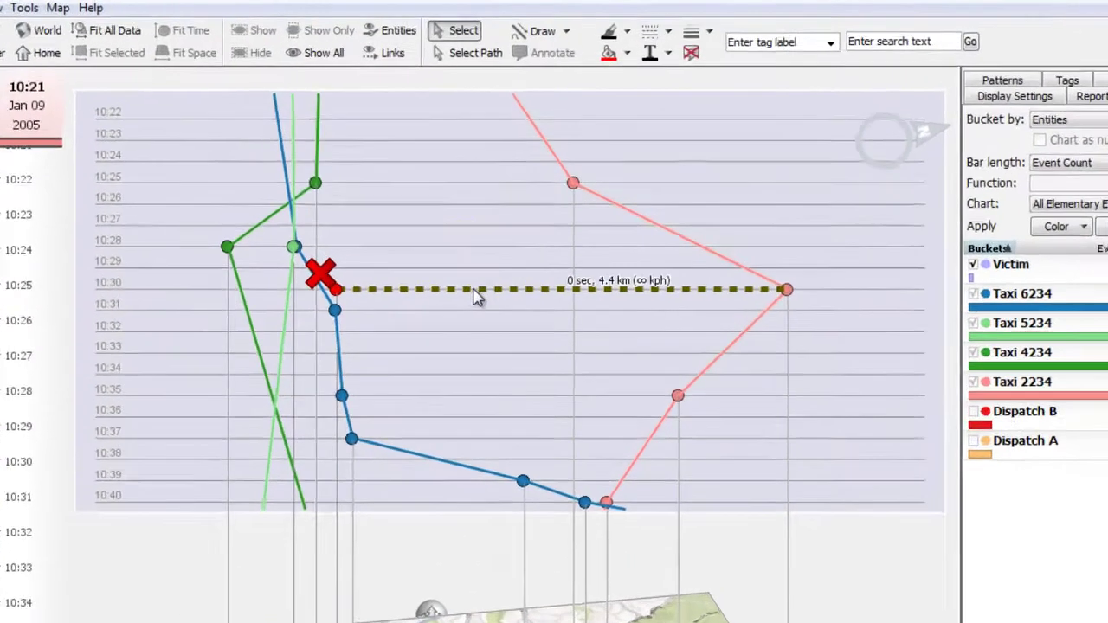
Step: Hide Taxi 2234 from the view and delete the time-and-distance annotation line
{"action": "left_click", "coordinate": [474, 290]}
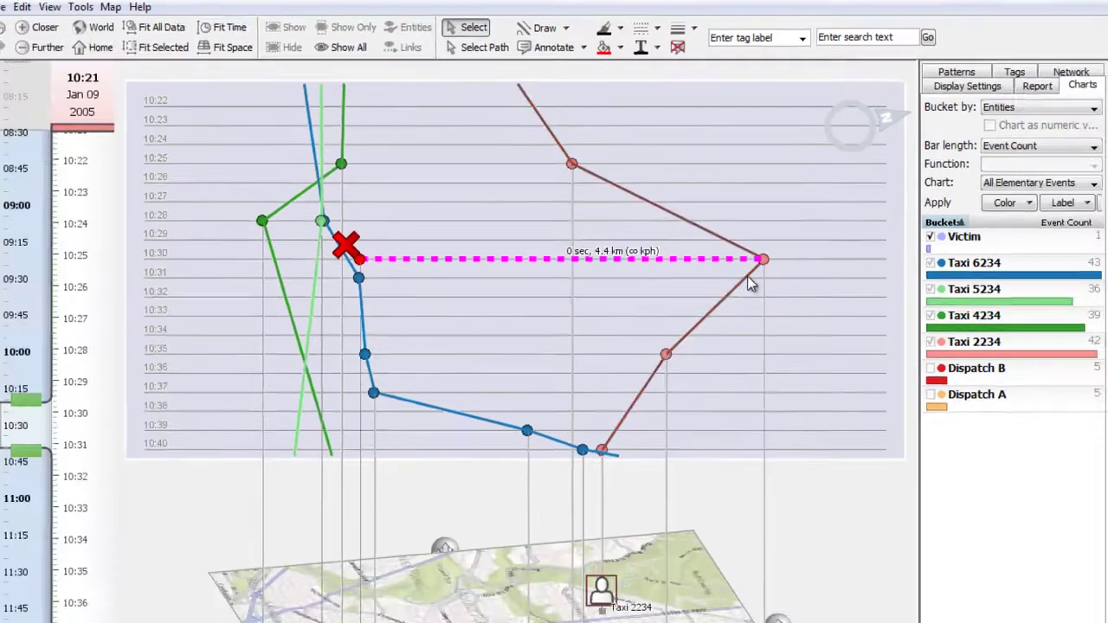
{"action": "mouse_move", "coordinate": [752, 283]}
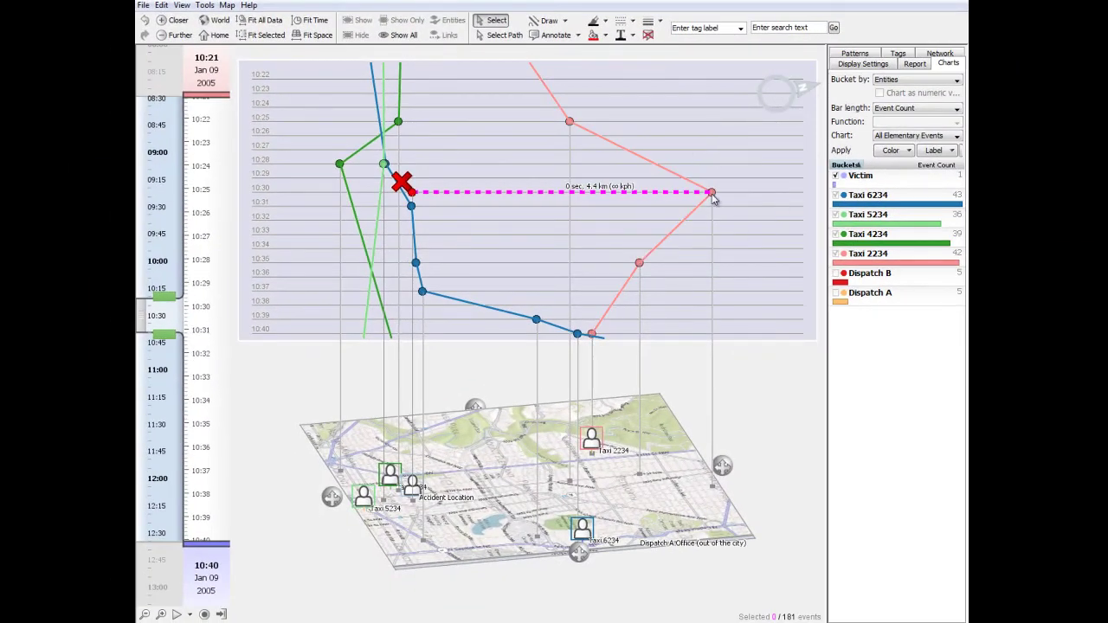
{"action": "left_click", "coordinate": [836, 255]}
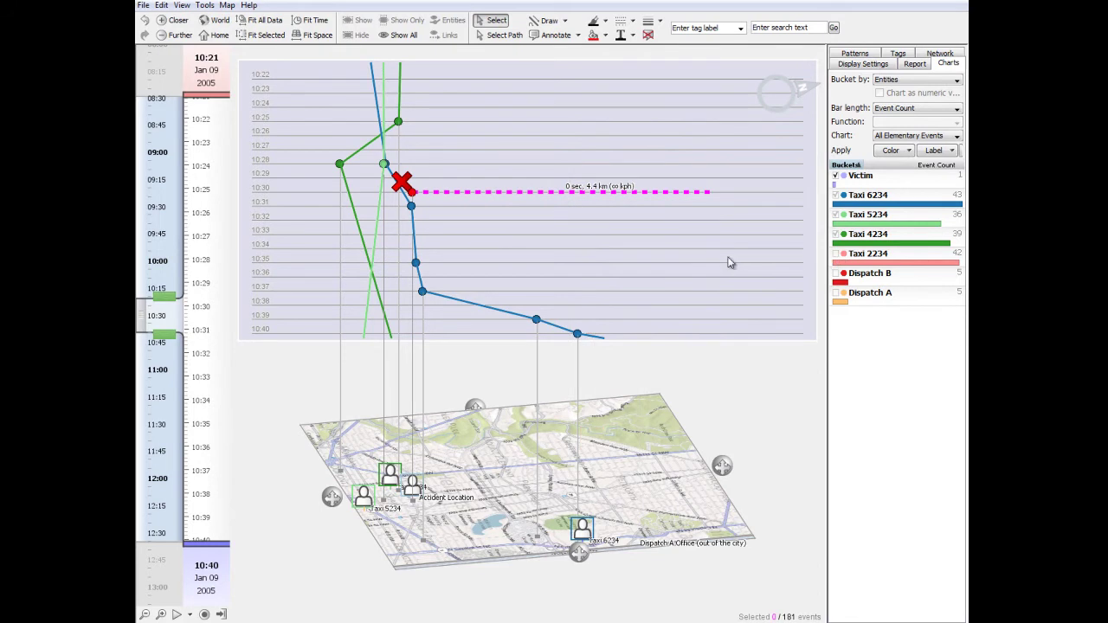
{"action": "right_click", "coordinate": [555, 198]}
{"action": "left_click", "coordinate": [575, 332]}
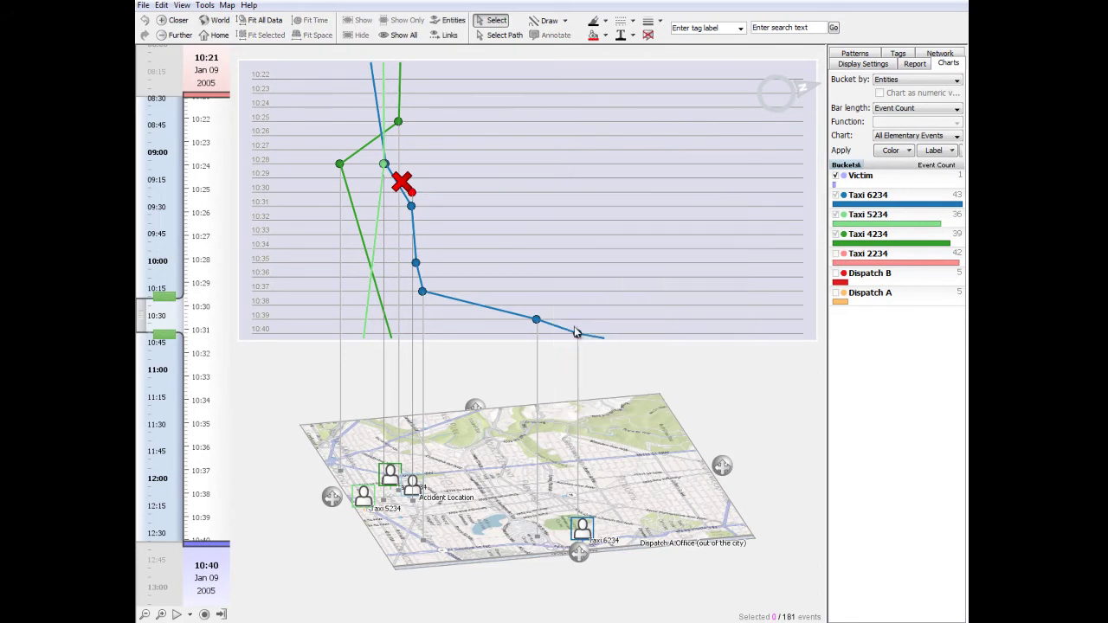
Step: Fit the view to the remaining events around the accident and widen the time range to 09:24–11:33
{"action": "left_click_drag", "start_coordinate": [305, 113], "coordinate": [459, 232]}
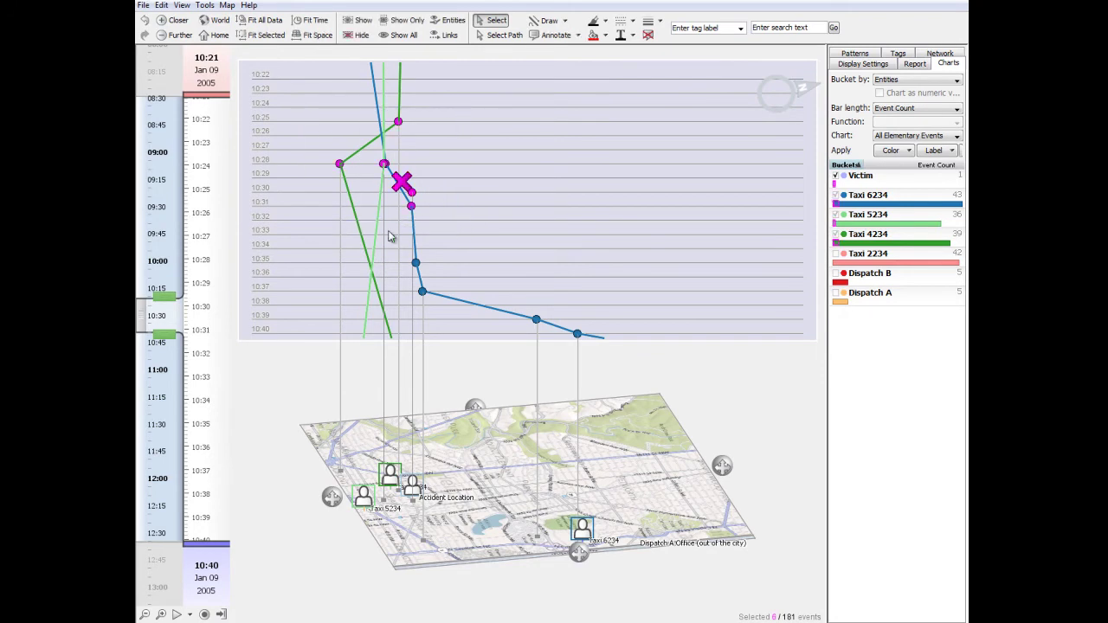
{"action": "left_click", "coordinate": [265, 35]}
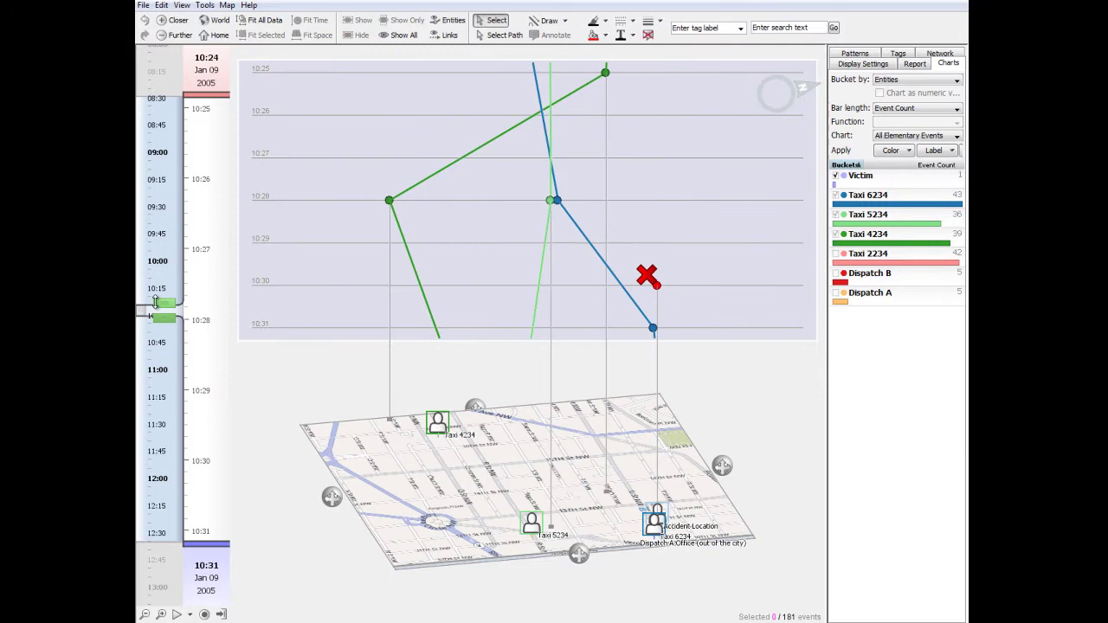
{"action": "left_click_drag", "start_coordinate": [156, 303], "coordinate": [158, 192]}
{"action": "left_click_drag", "start_coordinate": [161, 317], "coordinate": [161, 429]}
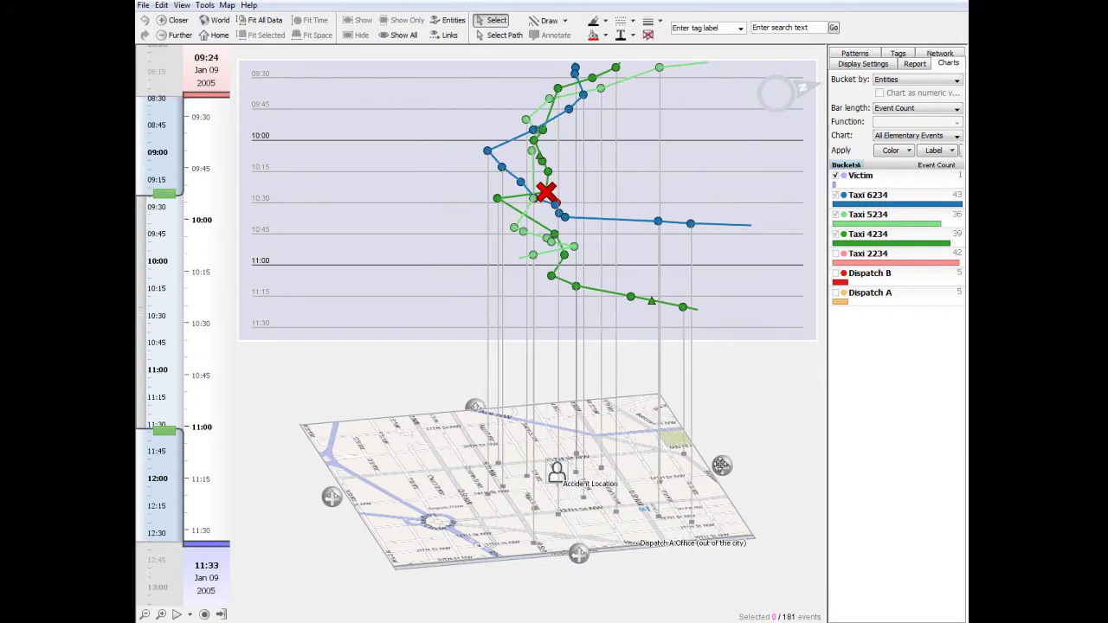
{"action": "mouse_move", "coordinate": [720, 465]}
{"action": "left_mouse_down"}
{"action": "mouse_move", "coordinate": [848, 448]}
{"action": "mouse_move", "coordinate": [714, 453]}
{"action": "left_mouse_up"}
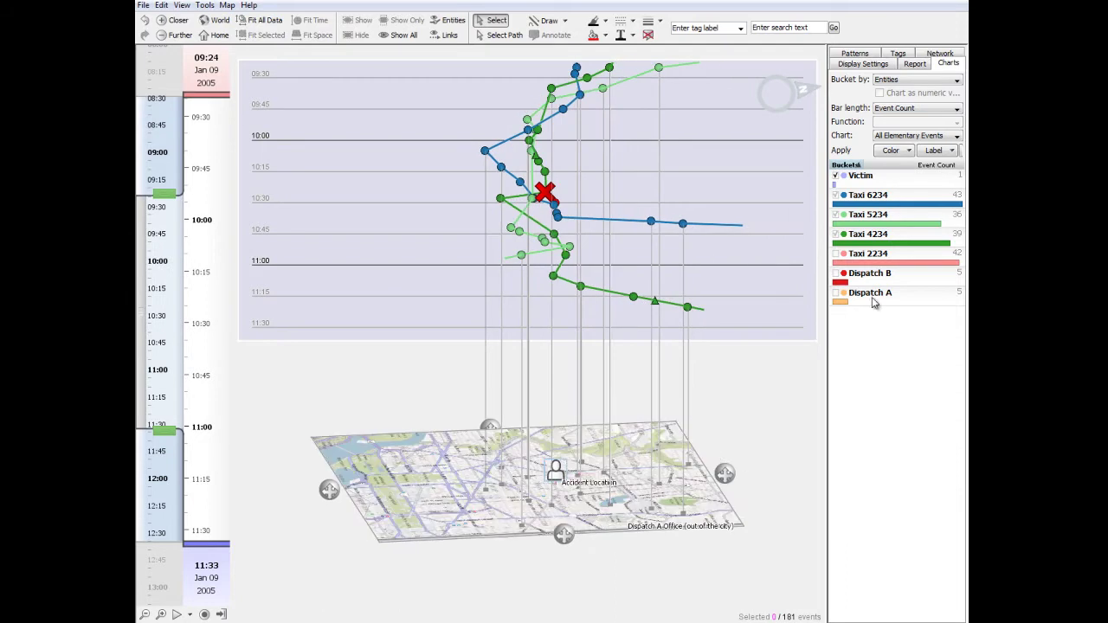
Step: Bucket the event chart by Cab Status and color all occupied events dark blue
{"action": "left_click", "coordinate": [883, 80]}
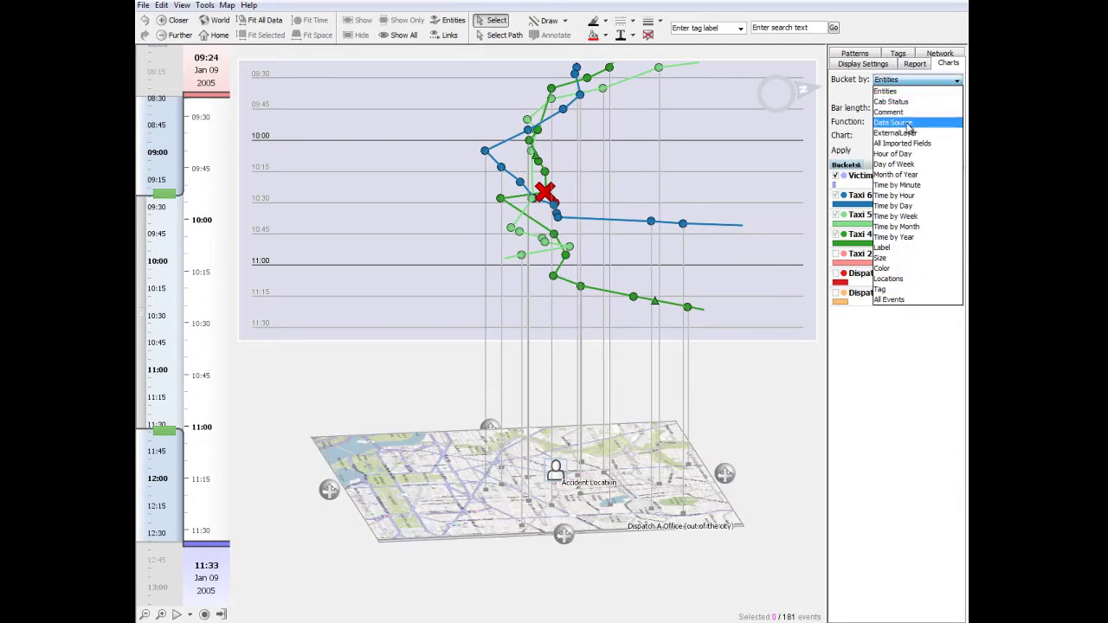
{"action": "left_click", "coordinate": [892, 102]}
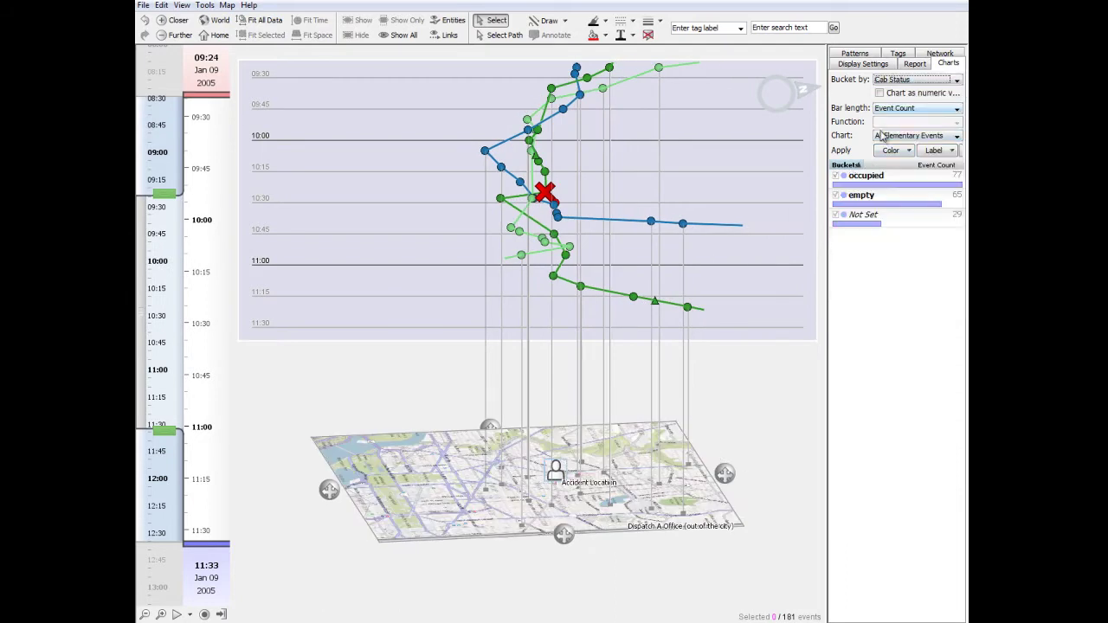
{"action": "left_click", "coordinate": [863, 184]}
{"action": "right_click", "coordinate": [861, 185]}
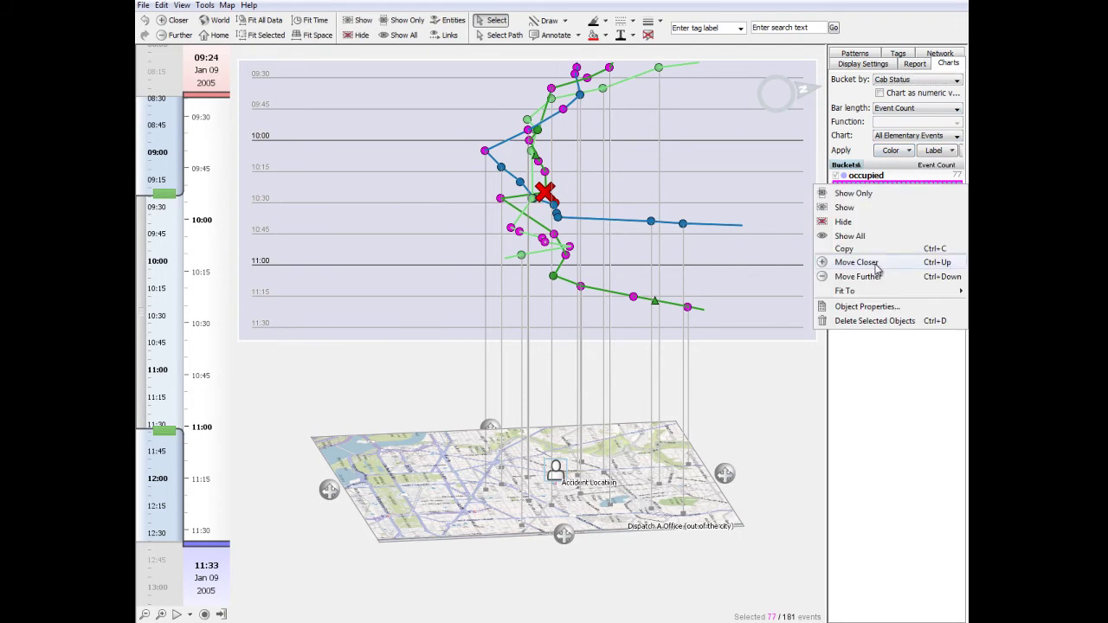
{"action": "left_click", "coordinate": [859, 307]}
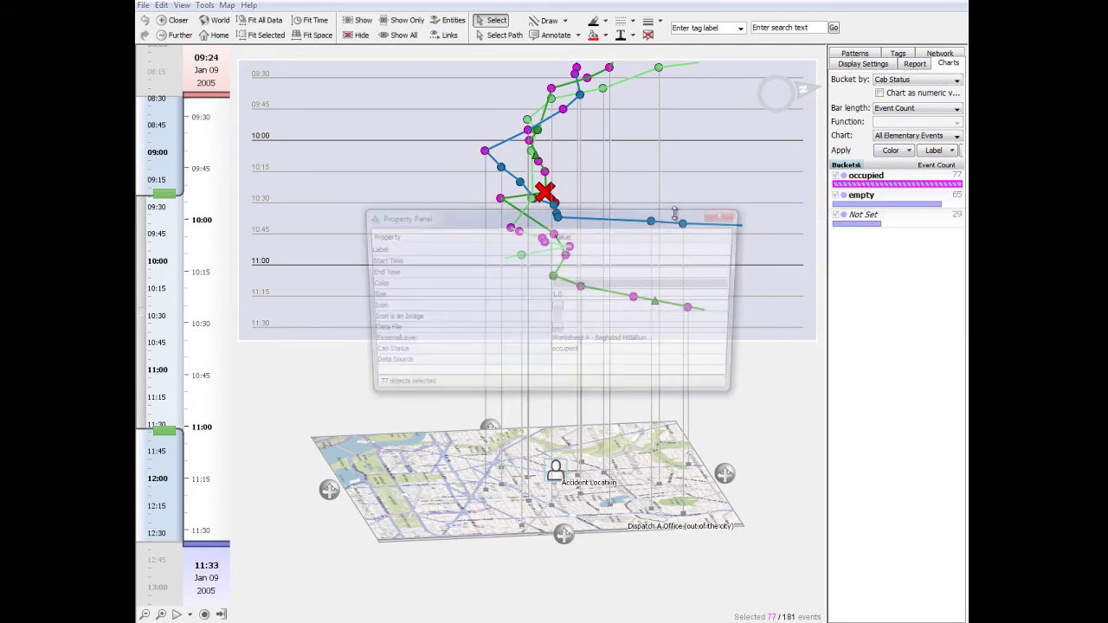
{"action": "left_click_drag", "start_coordinate": [571, 210], "coordinate": [561, 240]}
{"action": "left_click", "coordinate": [584, 316]}
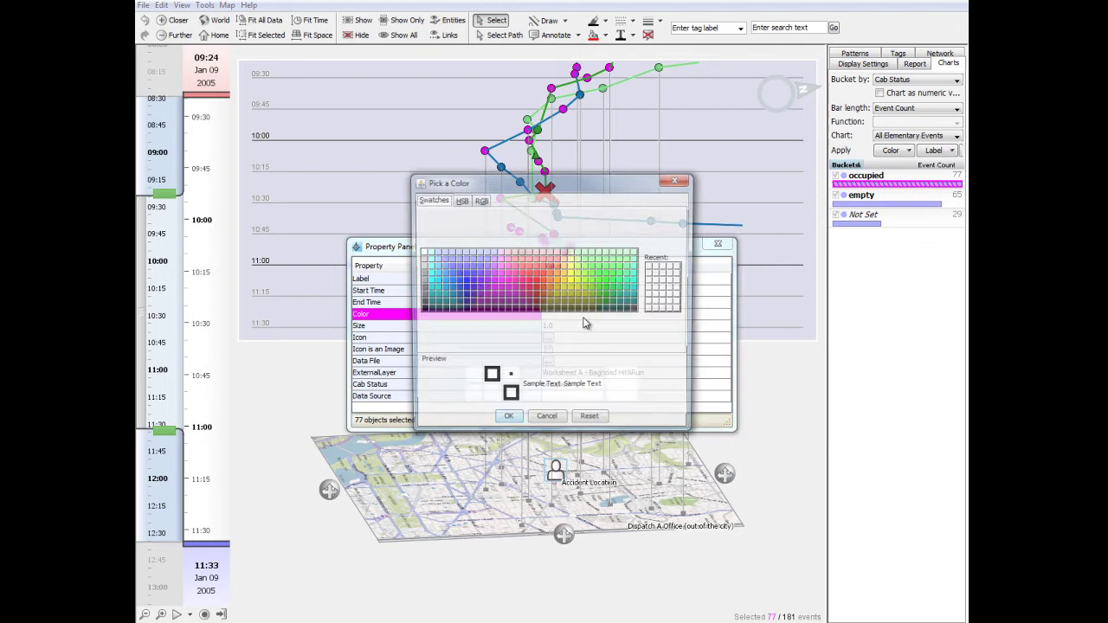
{"action": "left_click", "coordinate": [463, 294]}
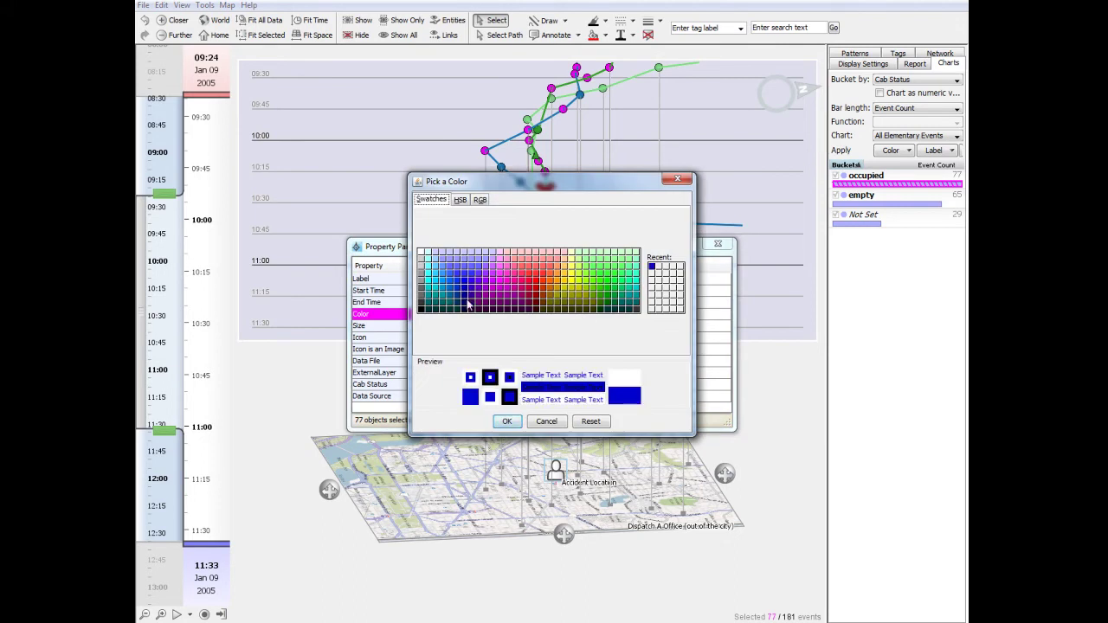
{"action": "left_click", "coordinate": [507, 421]}
Step: Color all events with the empty cab status red and close their properties
{"action": "left_click", "coordinate": [854, 206]}
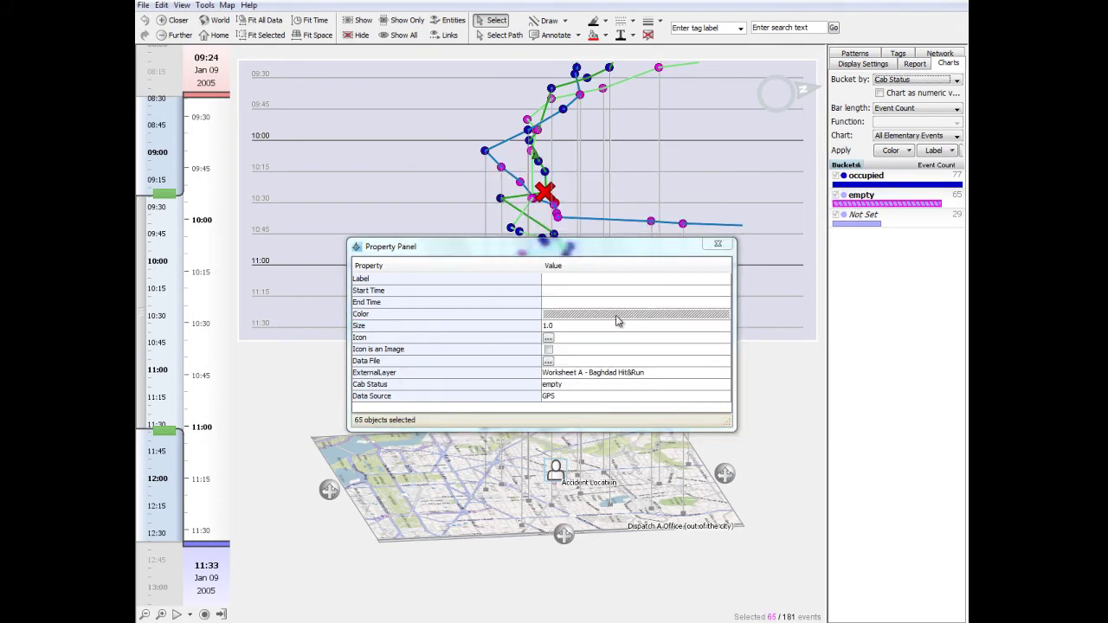
{"action": "left_click", "coordinate": [615, 317]}
{"action": "left_click", "coordinate": [604, 320]}
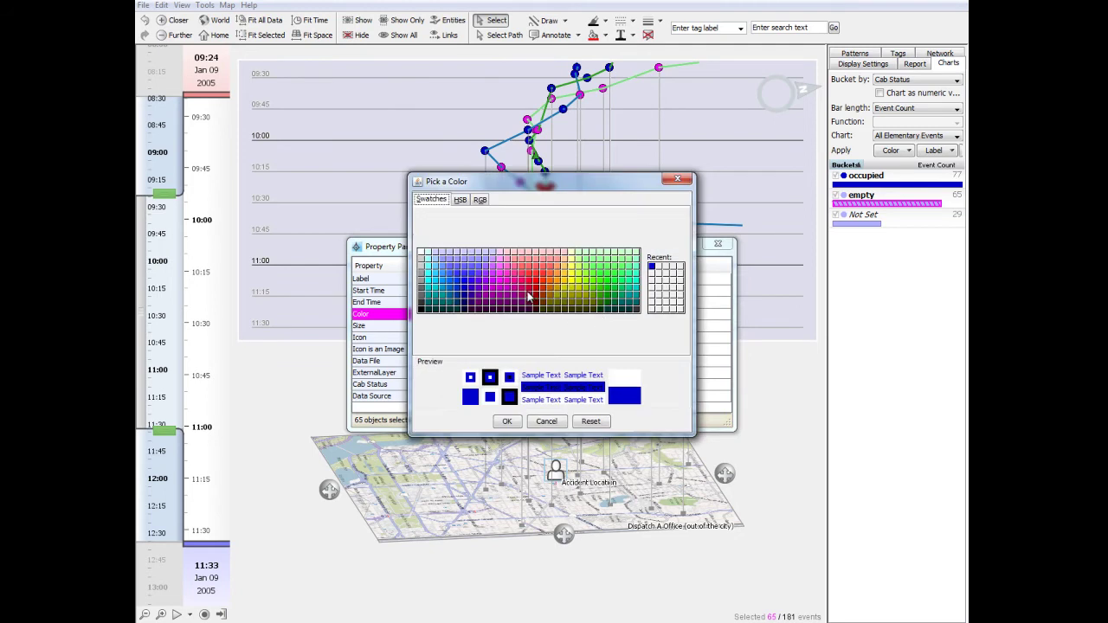
{"action": "left_click", "coordinate": [534, 292]}
{"action": "left_click", "coordinate": [507, 422]}
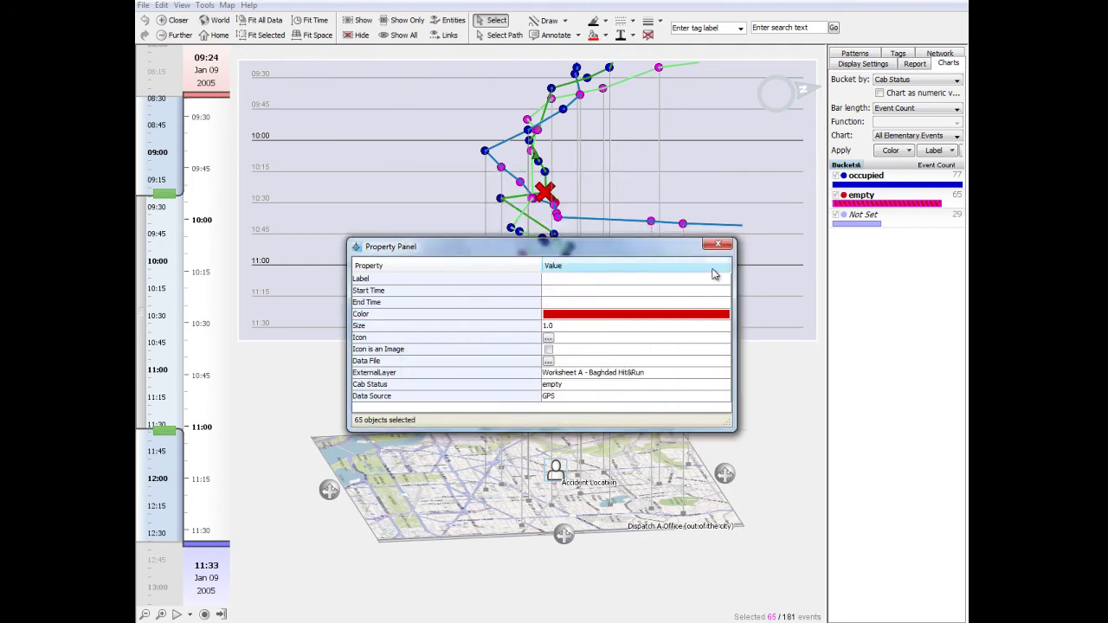
{"action": "left_click", "coordinate": [718, 243]}
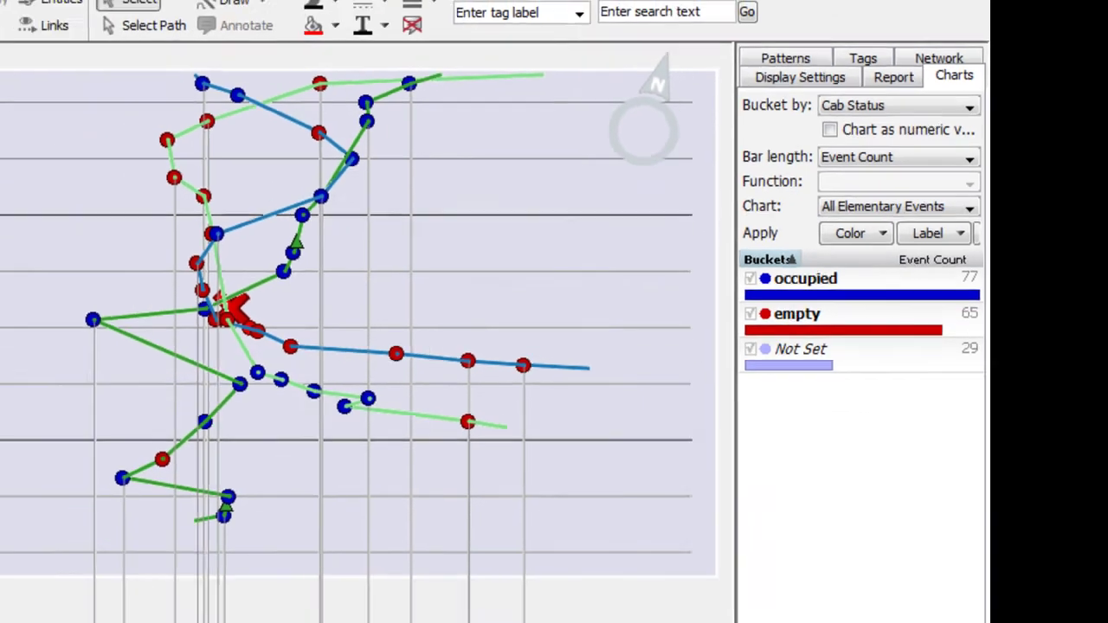
Step: Fit the view to the blue and red taxi events surrounding the accident, covering 10:09–10:44
{"action": "middle_click_drag", "start_coordinate": [415, 325], "coordinate": [574, 325]}
{"action": "left_click_drag", "start_coordinate": [470, 158], "coordinate": [650, 235]}
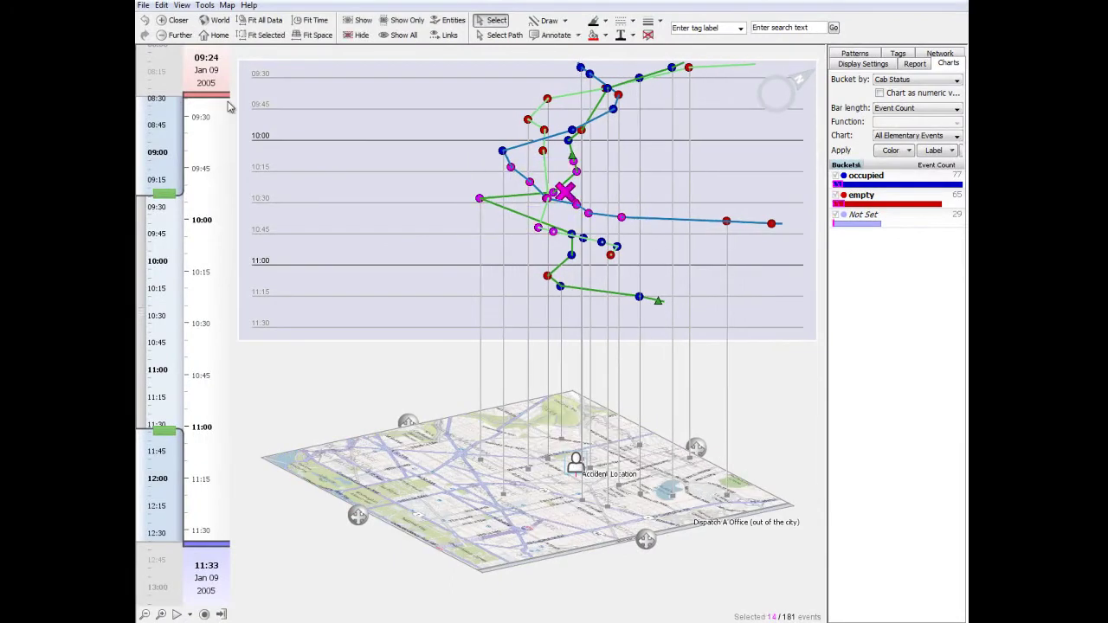
{"action": "left_click", "coordinate": [259, 34]}
{"action": "left_click", "coordinate": [370, 161]}
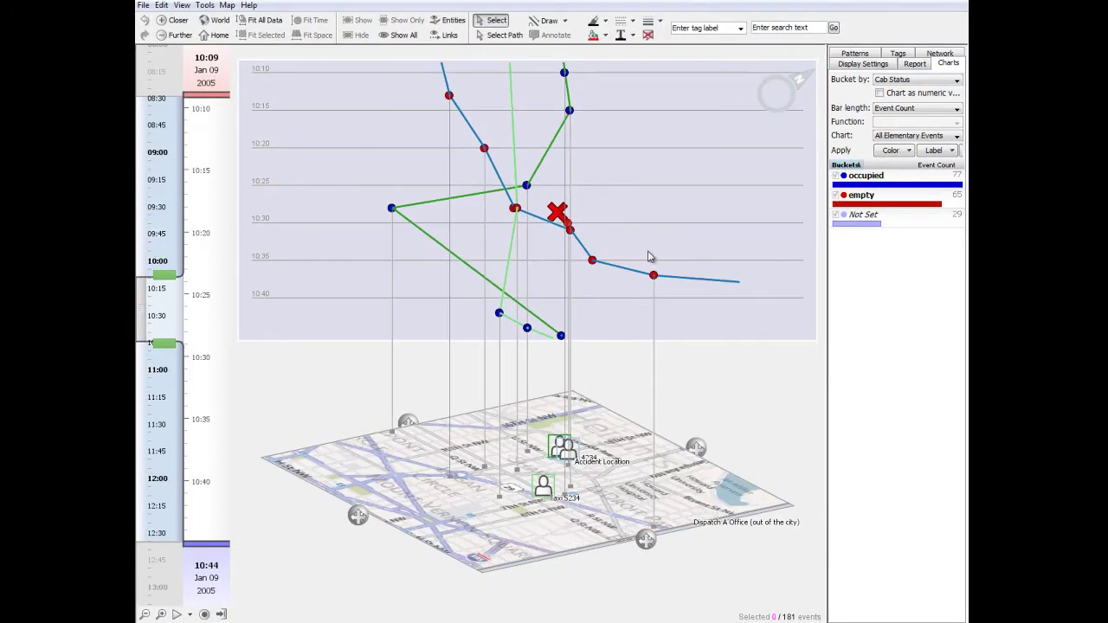
Step: Select Taxi 4234's path to examine its route and occupied status around the accident
{"action": "left_click_drag", "start_coordinate": [695, 444], "coordinate": [744, 450]}
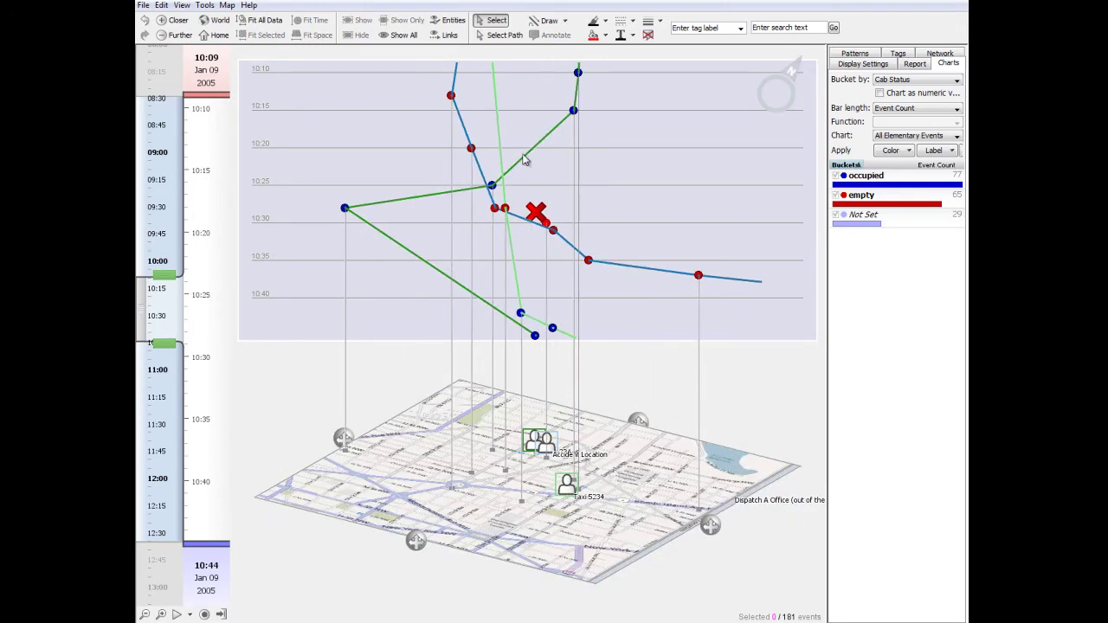
{"action": "left_click", "coordinate": [519, 159]}
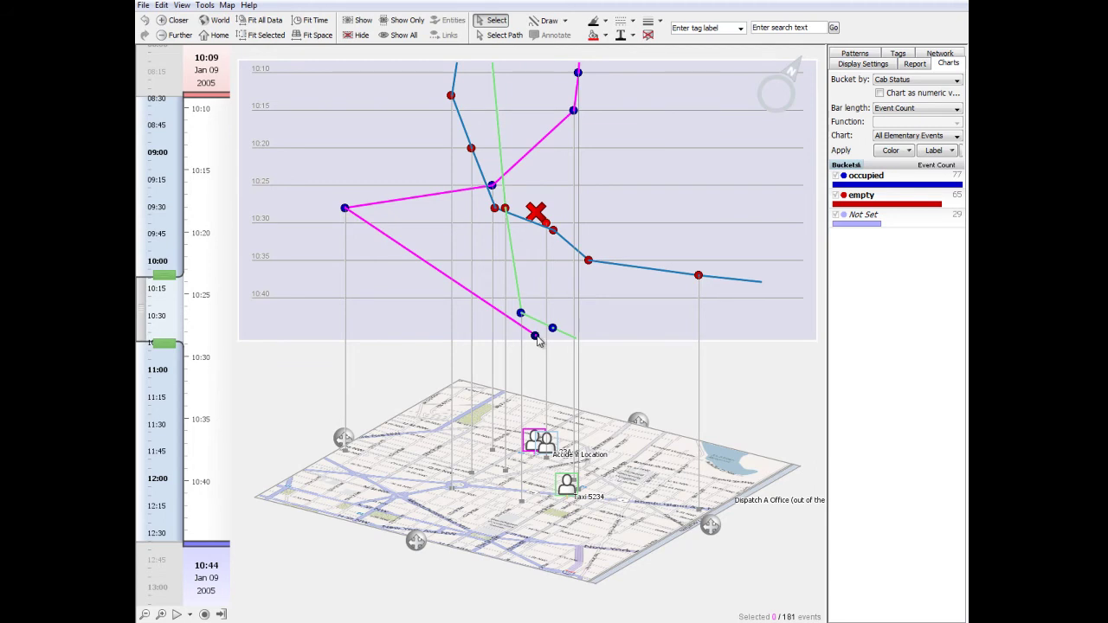
Step: Circle Taxi 4234's occupied events at about 10:25 and 10:28 in red, each as a separate annotation
{"action": "left_click_drag", "start_coordinate": [317, 195], "coordinate": [379, 254]}
{"action": "left_click", "coordinate": [577, 35]}
{"action": "left_click", "coordinate": [572, 53]}
{"action": "left_click_drag", "start_coordinate": [467, 176], "coordinate": [514, 201]}
{"action": "left_click", "coordinate": [577, 35]}
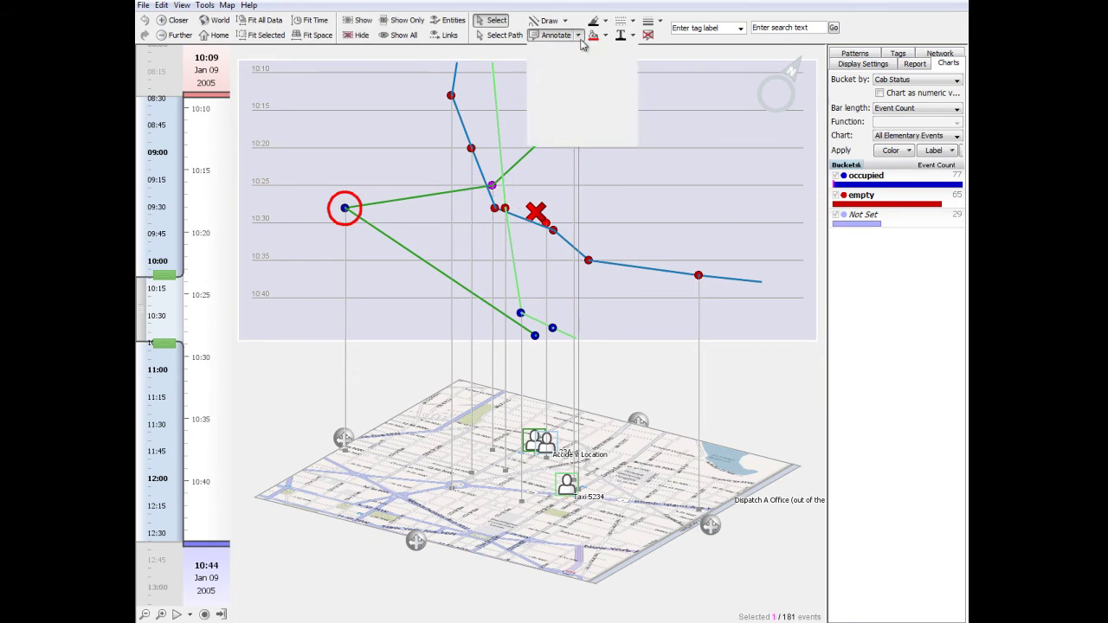
{"action": "left_click", "coordinate": [572, 53]}
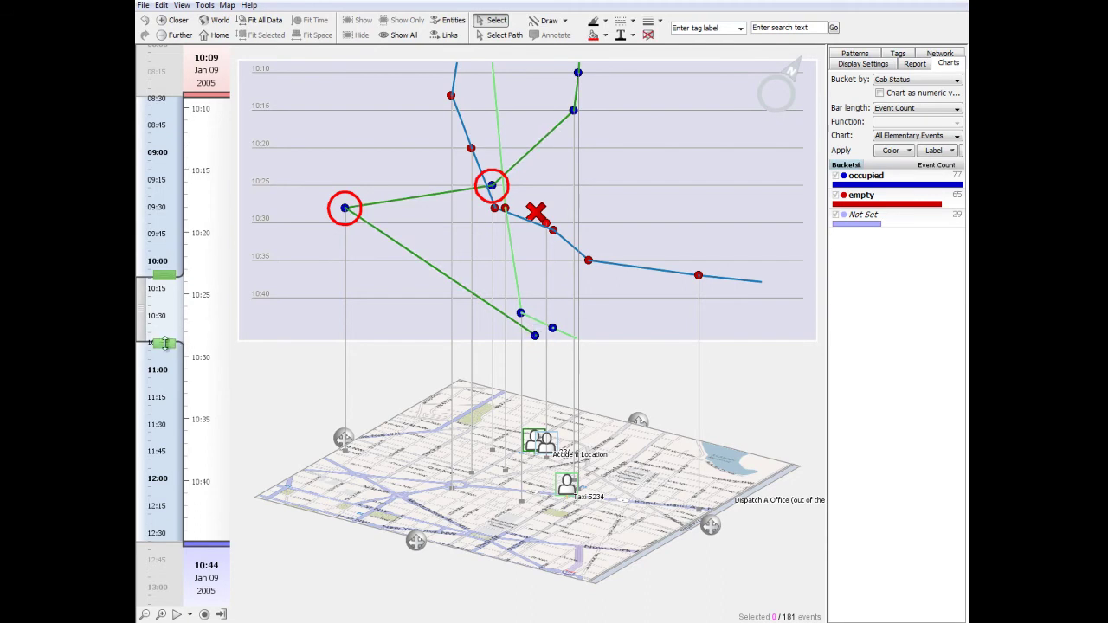
Step: Extend the time range to 10:47 and circle Taxi 4234's occupied event at 10:45 in red
{"action": "left_click_drag", "start_coordinate": [166, 343], "coordinate": [190, 345]}
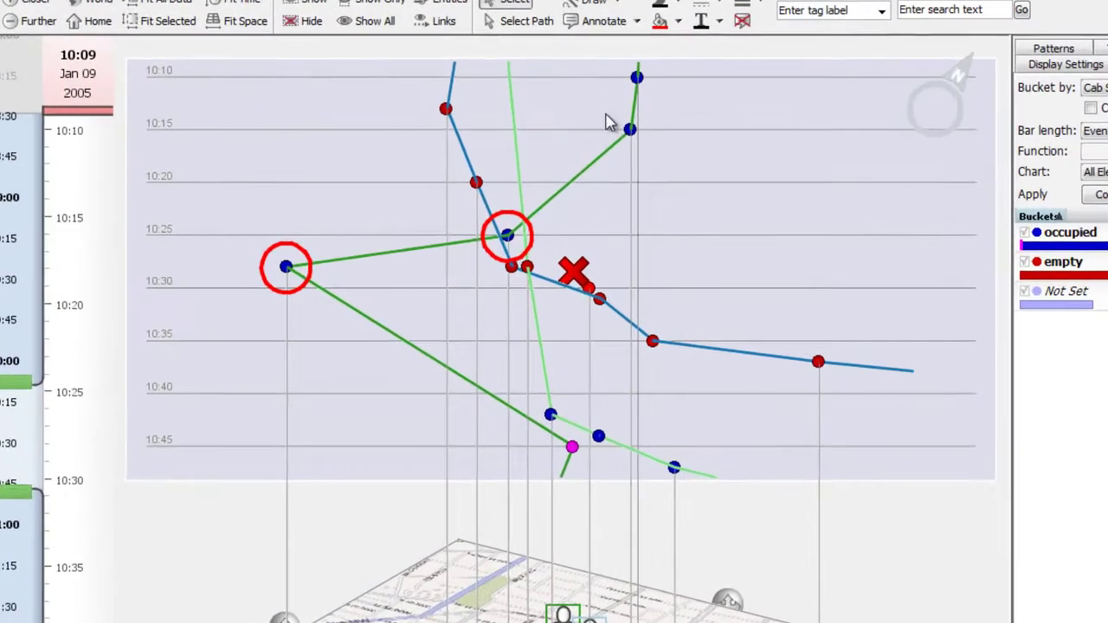
{"action": "left_click", "coordinate": [577, 35]}
{"action": "left_click", "coordinate": [590, 46]}
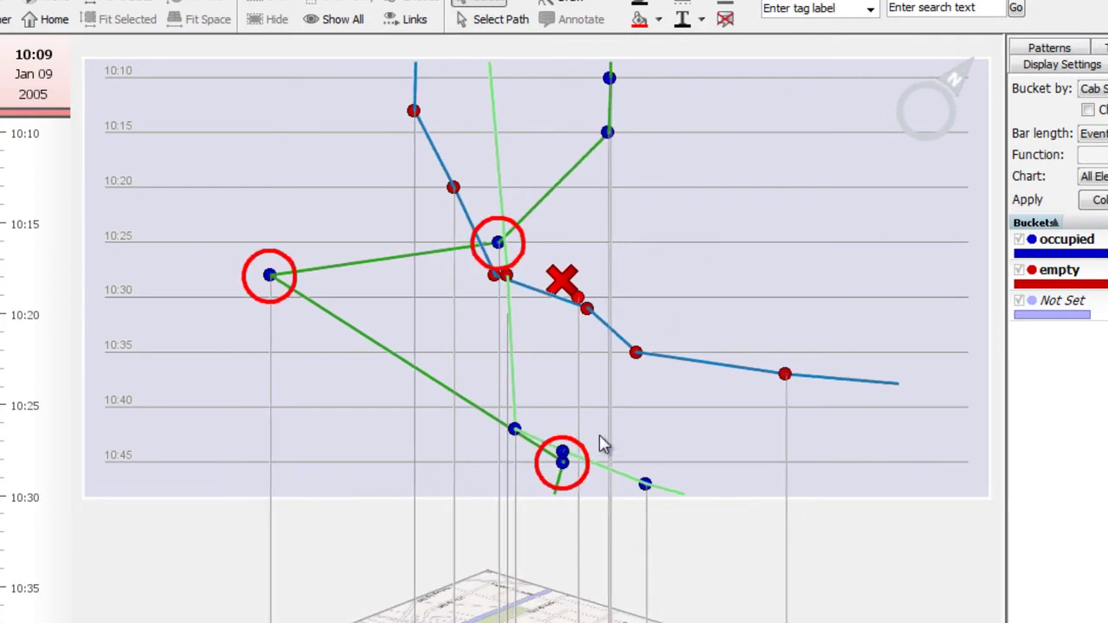
Step: Bucket the event chart by Entities and hide Taxi 4234
{"action": "left_click_drag", "start_coordinate": [746, 619], "coordinate": [810, 603]}
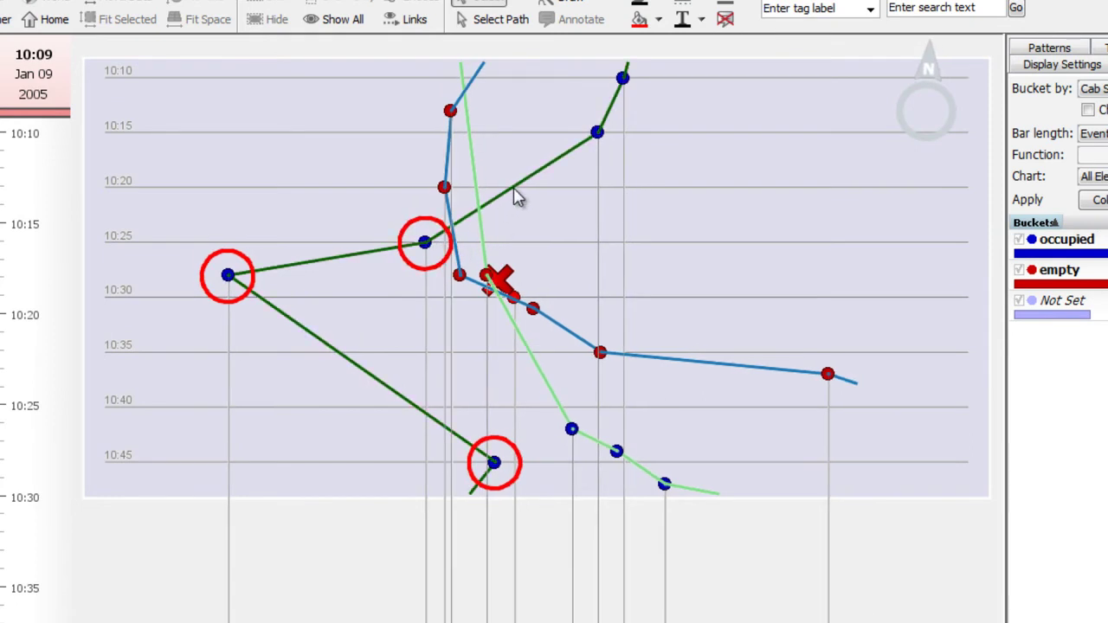
{"action": "left_click", "coordinate": [512, 189]}
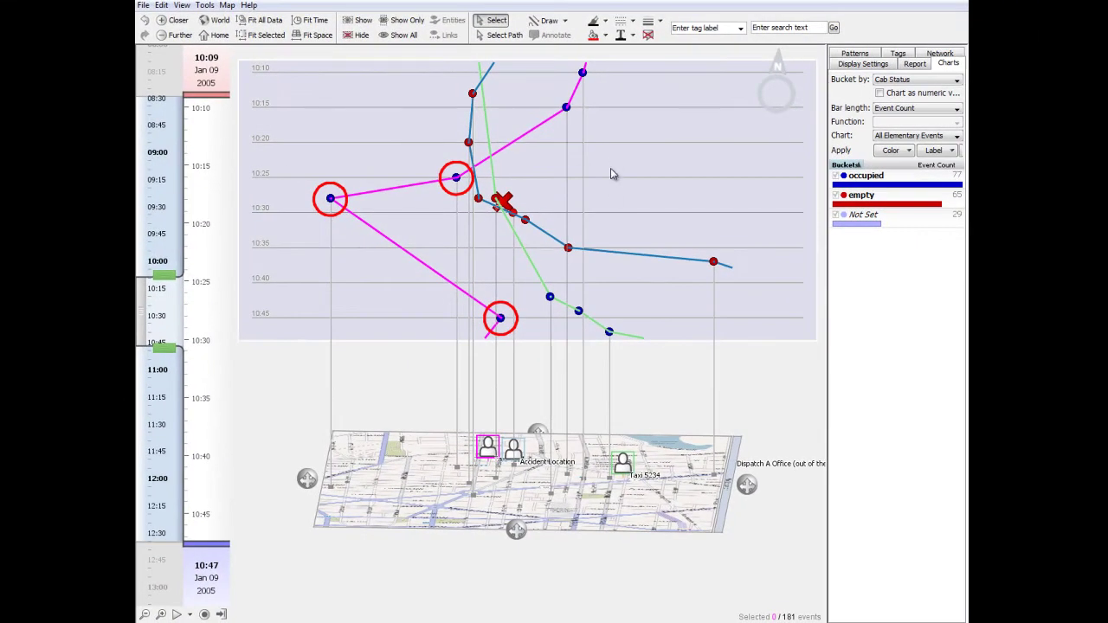
{"action": "mouse_move", "coordinate": [788, 133]}
{"action": "left_click", "coordinate": [918, 79]}
{"action": "left_click", "coordinate": [900, 122]}
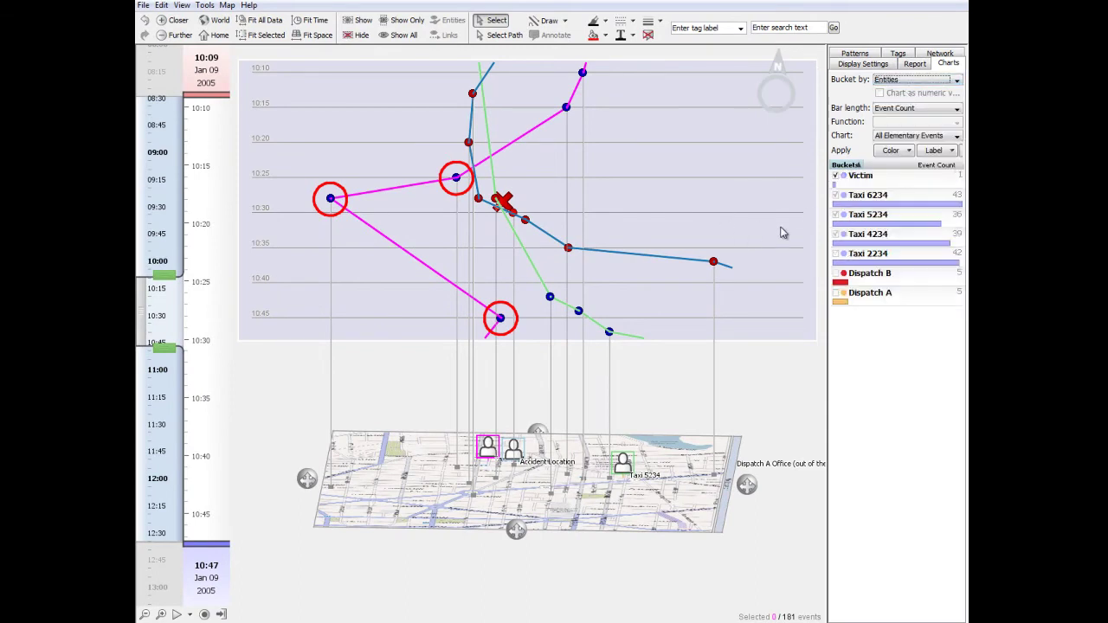
{"action": "left_click", "coordinate": [456, 177]}
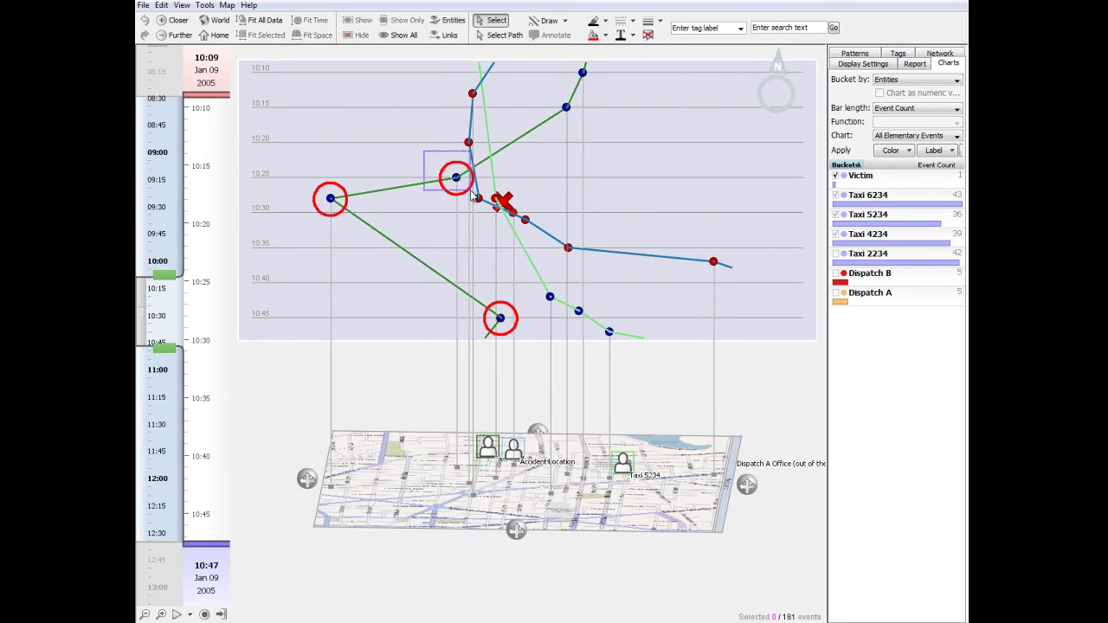
{"action": "left_click", "coordinate": [836, 236]}
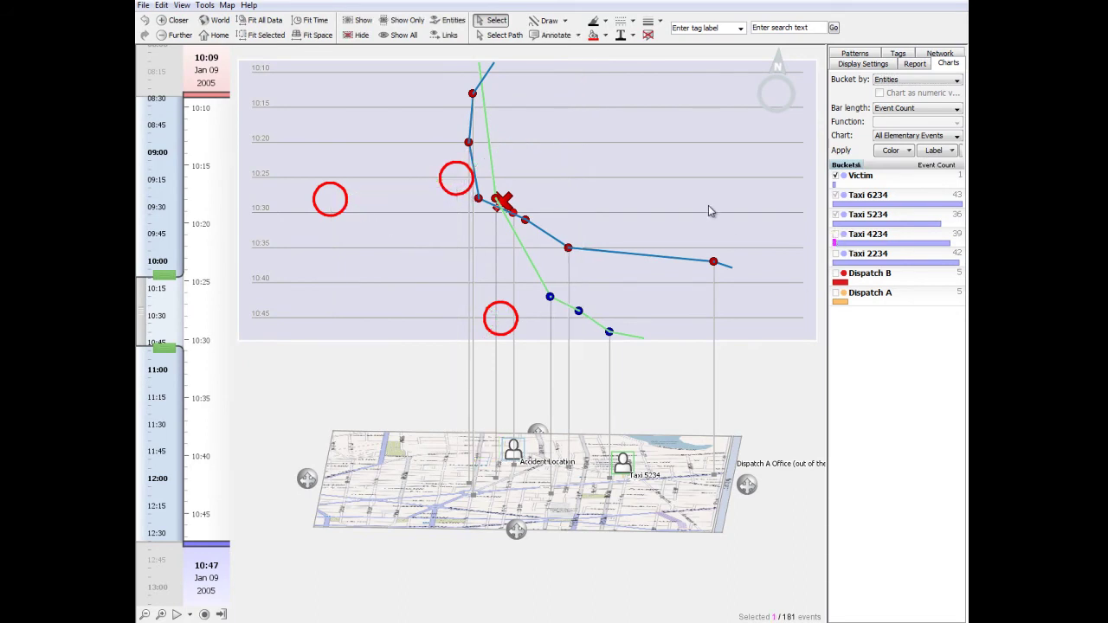
Step: Select the three leftover red circles from Taxi 4234's path and remove these annotations
{"action": "left_click", "coordinate": [444, 176]}
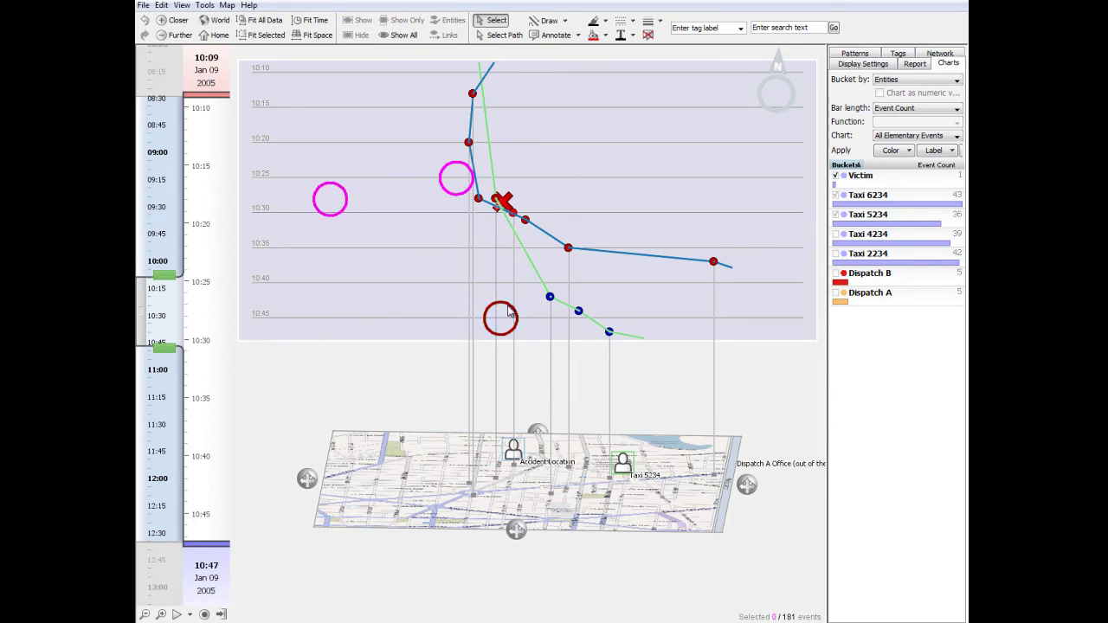
{"action": "right_click", "coordinate": [515, 328]}
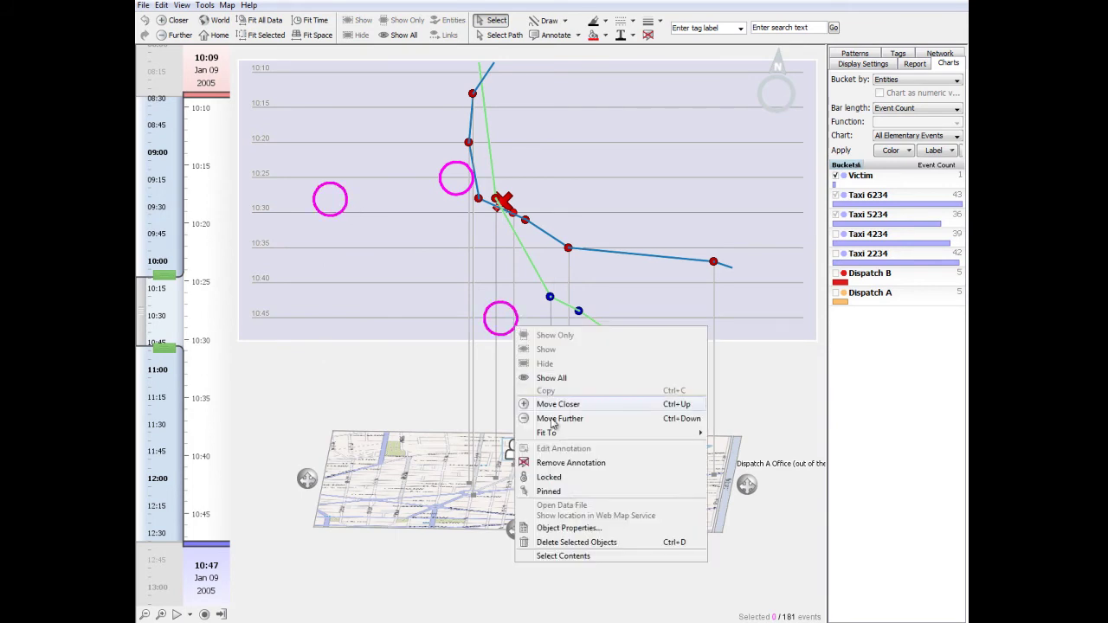
{"action": "left_click", "coordinate": [567, 462]}
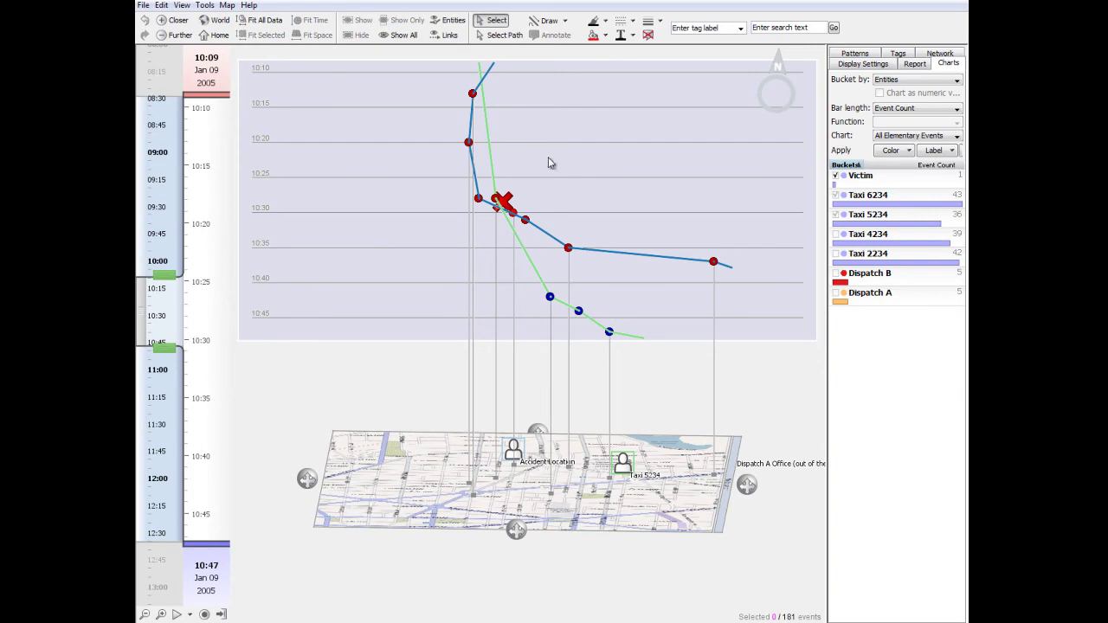
Step: Bring the Dispatch A and Dispatch B offices with their calls back into view and fit the view to all data
{"action": "left_click", "coordinate": [399, 34]}
{"action": "left_click", "coordinate": [260, 19]}
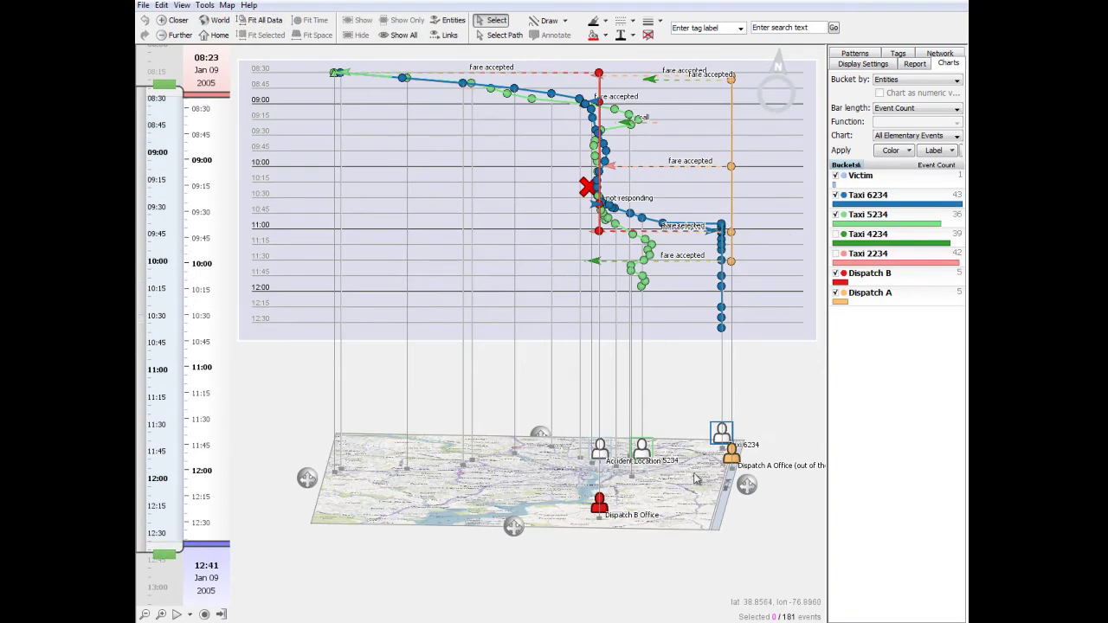
{"action": "left_click_drag", "start_coordinate": [746, 481], "coordinate": [636, 483]}
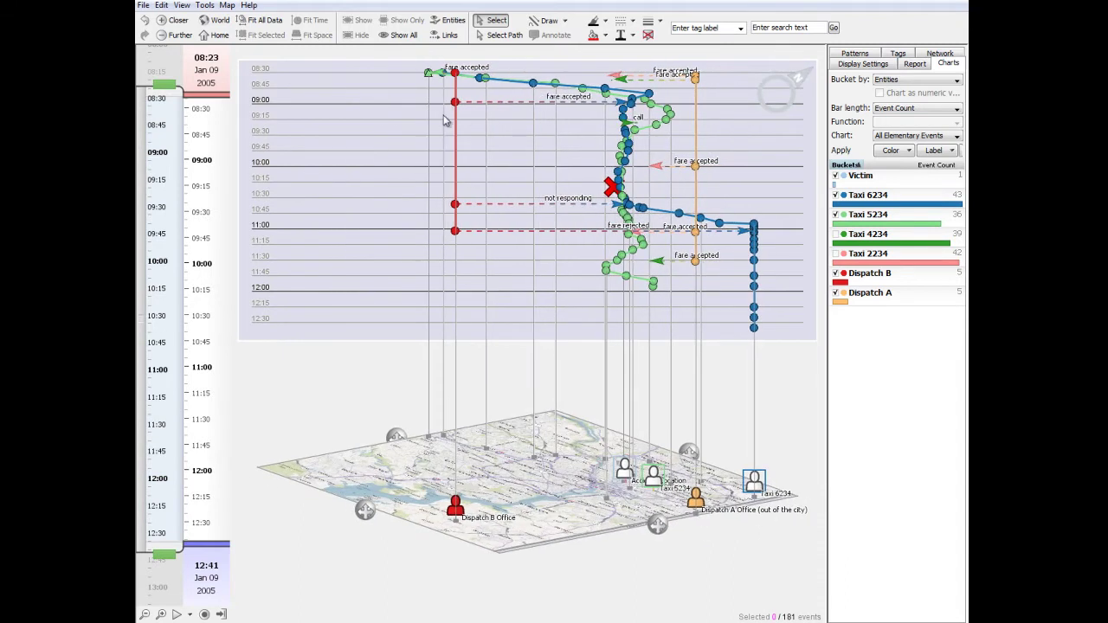
Step: Narrow the time range to 08:23–09:25 and examine the Dispatch B and Dispatch A offices and their calls
{"action": "left_click_drag", "start_coordinate": [167, 549], "coordinate": [166, 201]}
{"action": "scroll", "coordinate": [609, 480], "scroll_direction": "down", "scroll_amount": 3}
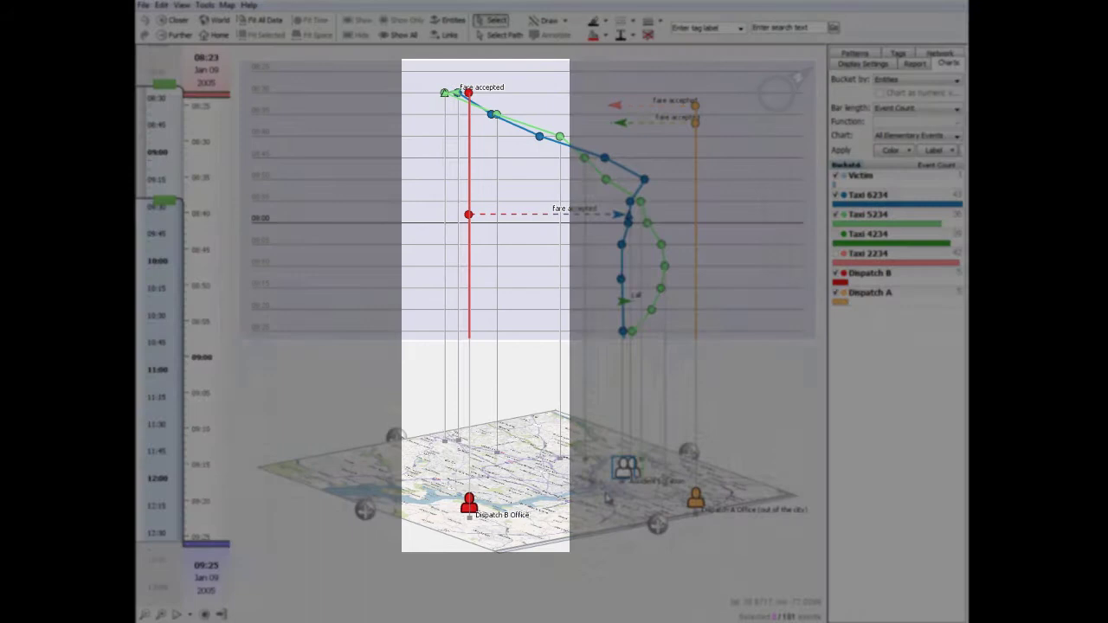
{"action": "left_click_drag", "start_coordinate": [660, 528], "coordinate": [617, 581]}
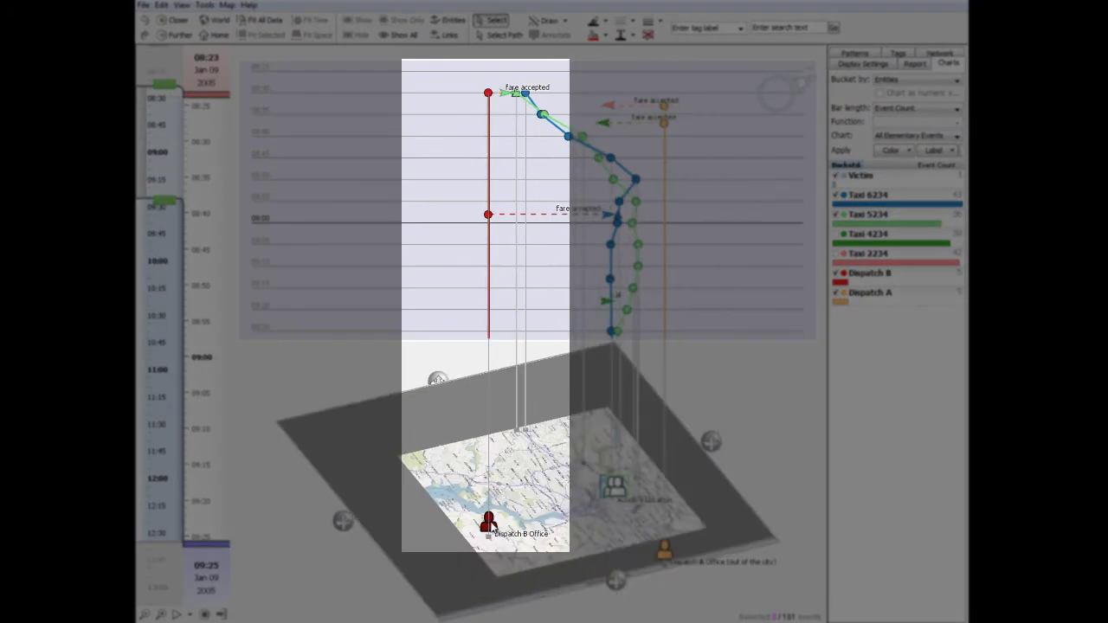
{"action": "left_click", "coordinate": [489, 522]}
{"action": "left_click", "coordinate": [553, 515]}
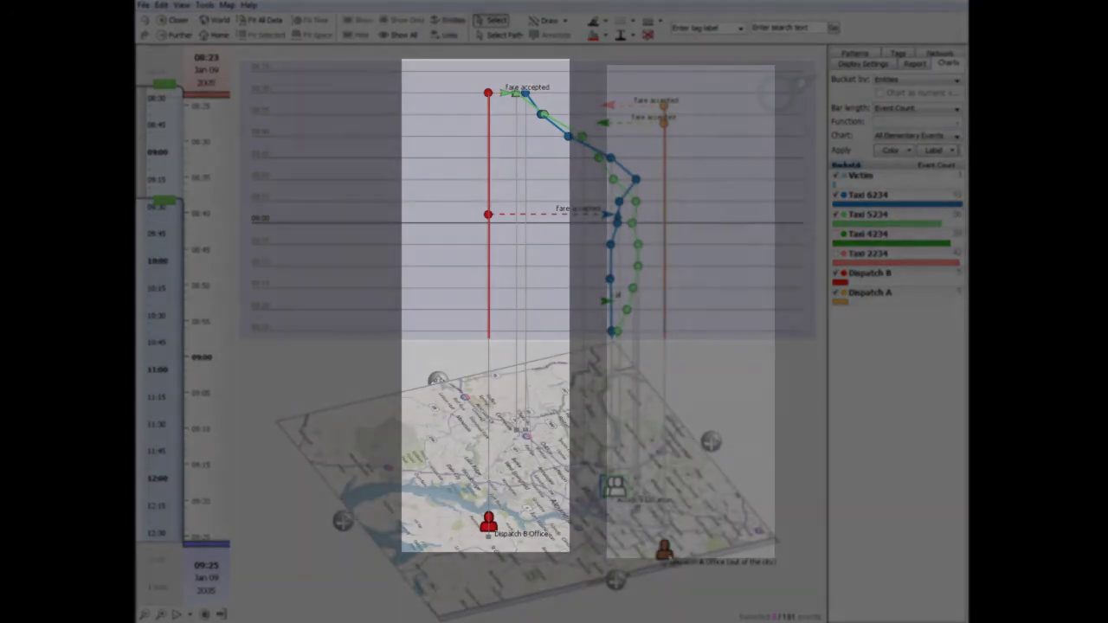
{"action": "left_click", "coordinate": [661, 548]}
{"action": "left_click_drag", "start_coordinate": [617, 580], "coordinate": [630, 557]}
{"action": "left_click", "coordinate": [562, 486]}
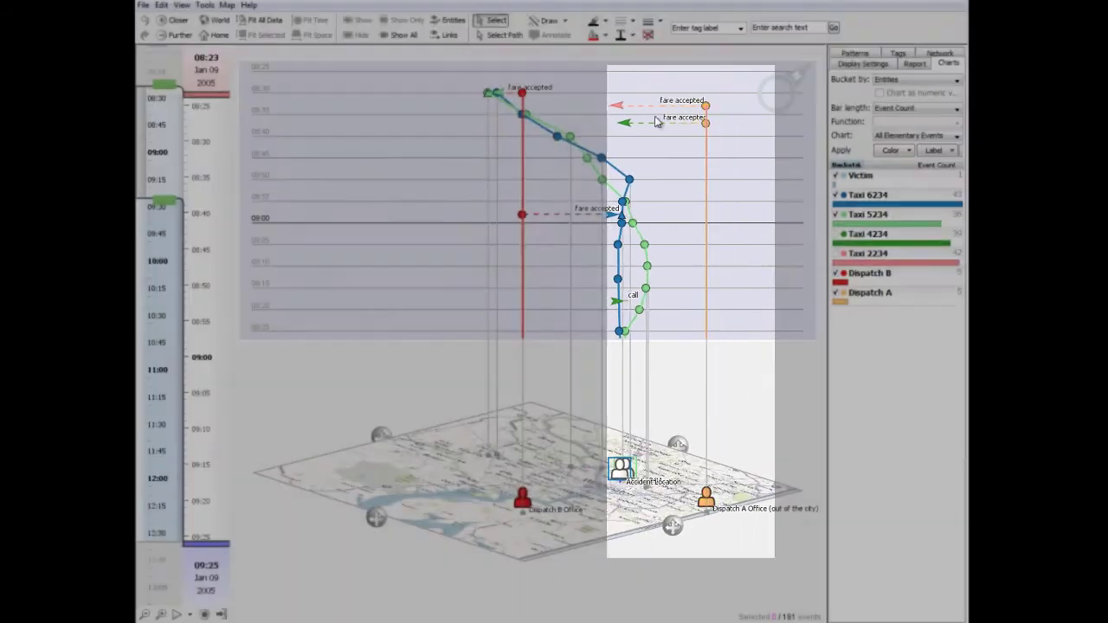
Step: Examine the fare accepted calls from both dispatch offices and the details of Taxi 6234's event at 09:00
{"action": "left_click", "coordinate": [655, 109]}
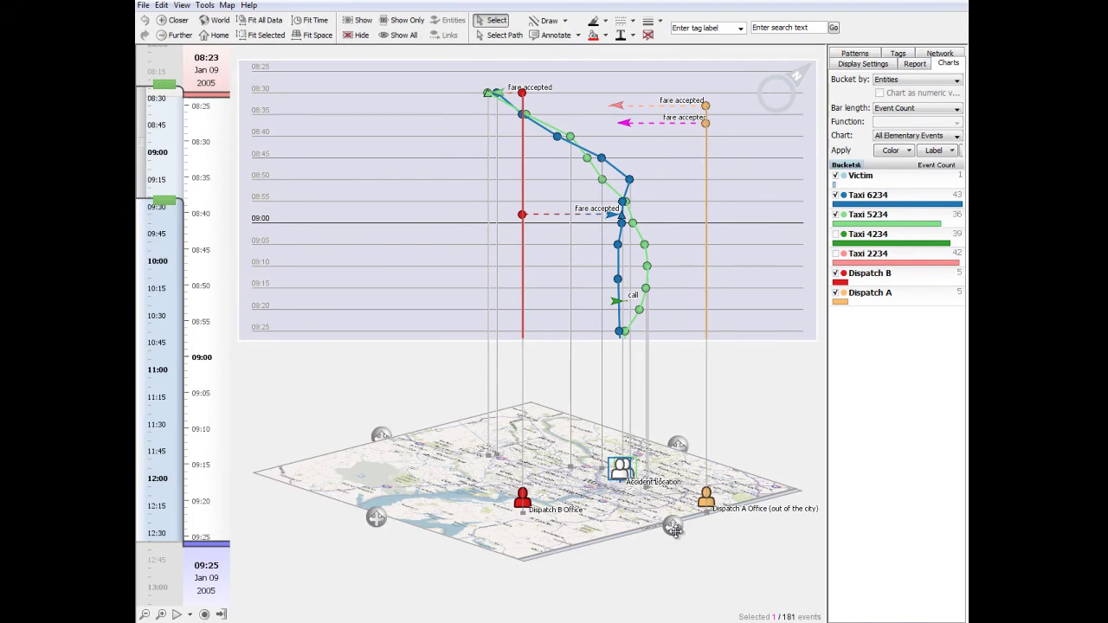
{"action": "left_click_drag", "start_coordinate": [674, 529], "coordinate": [563, 531]}
{"action": "left_click", "coordinate": [491, 95]}
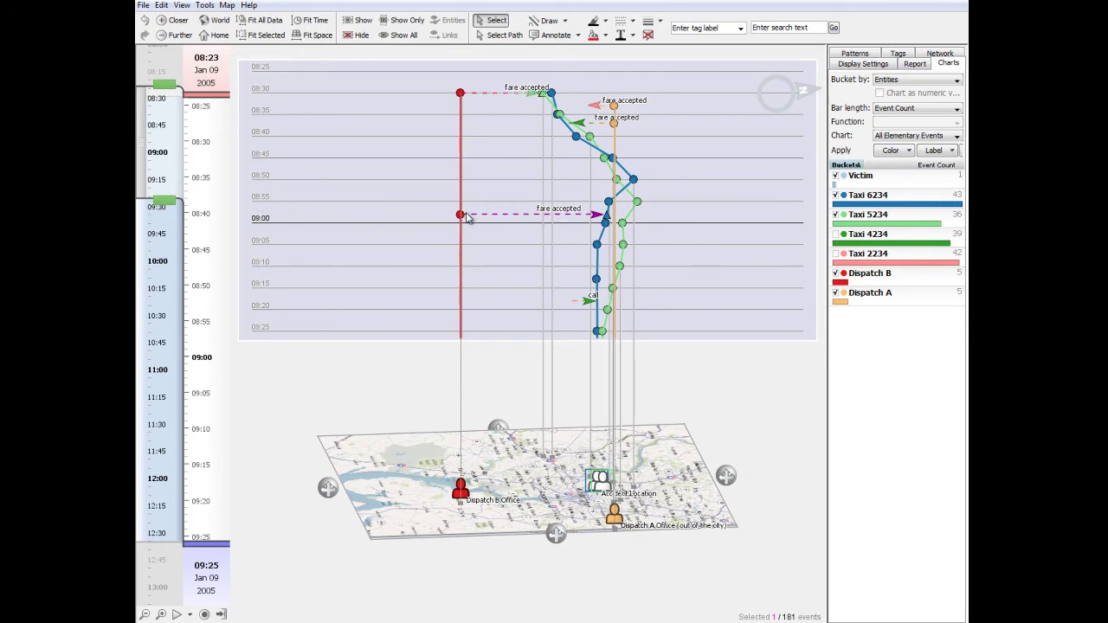
{"action": "mouse_move", "coordinate": [535, 220]}
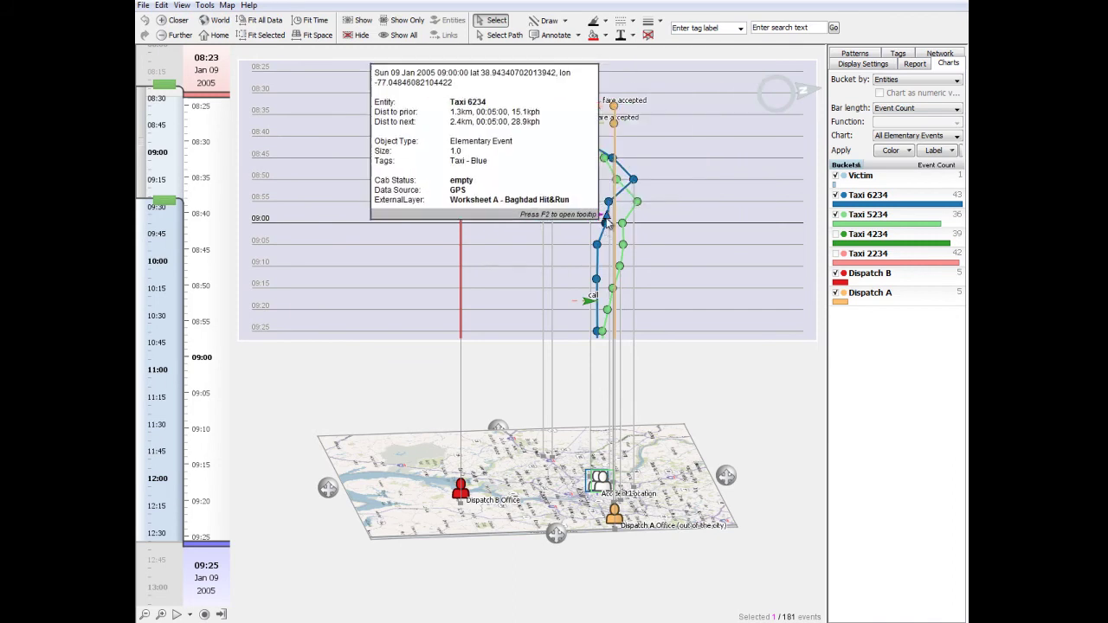
{"action": "left_click", "coordinate": [568, 354]}
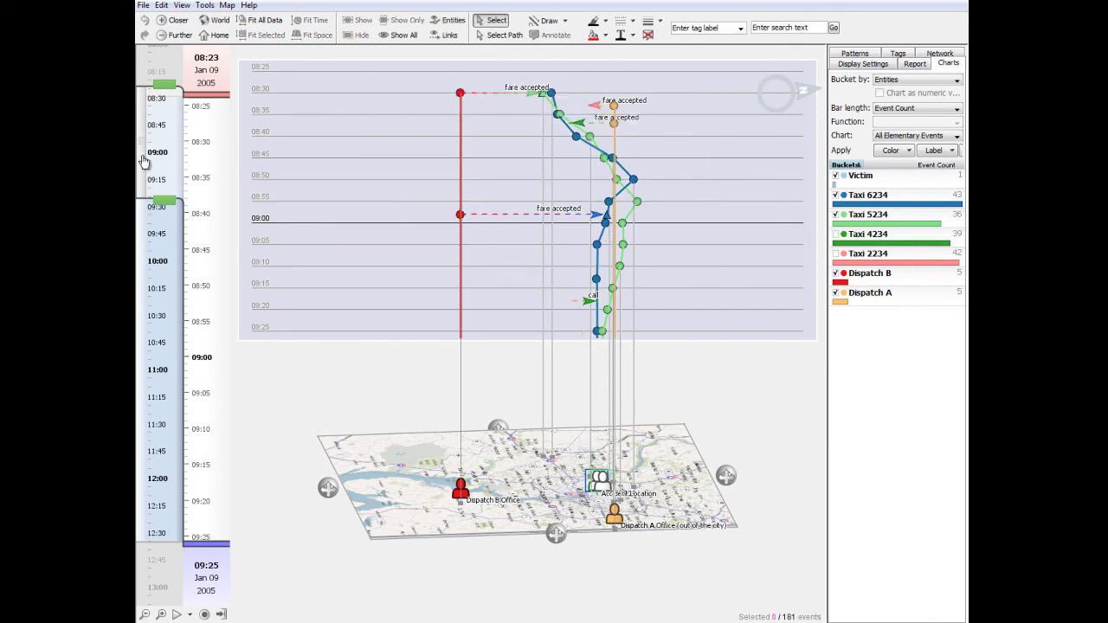
Step: Shift the time window to 10:16–11:18 and circle Dispatch B's "not responding" call to Taxi 6234 in red
{"action": "left_click_drag", "start_coordinate": [145, 151], "coordinate": [138, 333]}
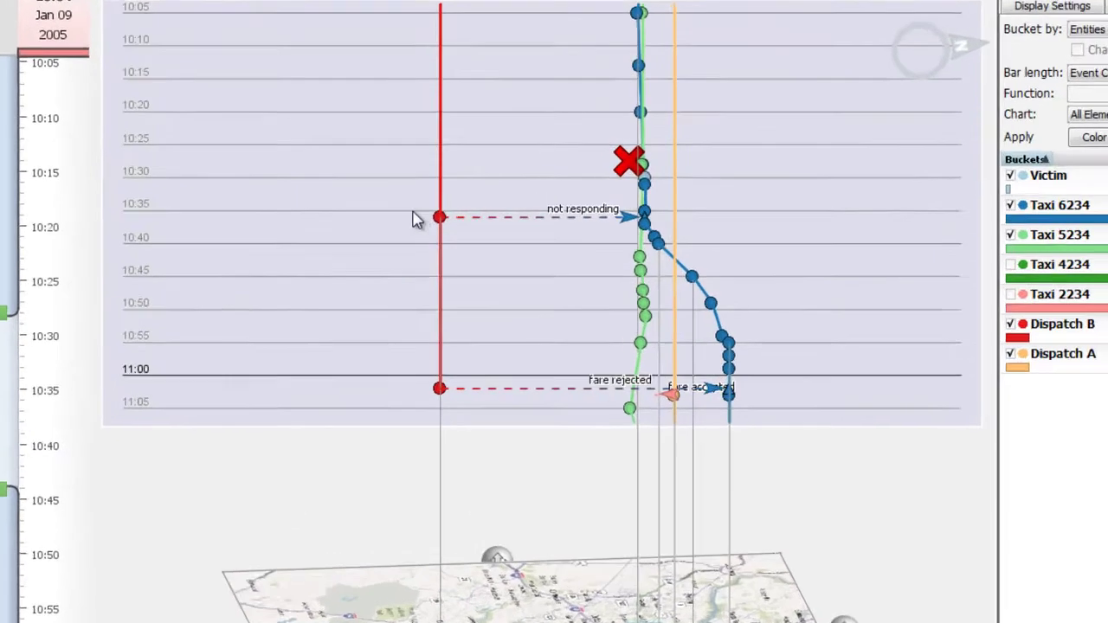
{"action": "left_click_drag", "start_coordinate": [440, 201], "coordinate": [608, 221]}
{"action": "left_click_drag", "start_coordinate": [681, 251], "coordinate": [680, 249]}
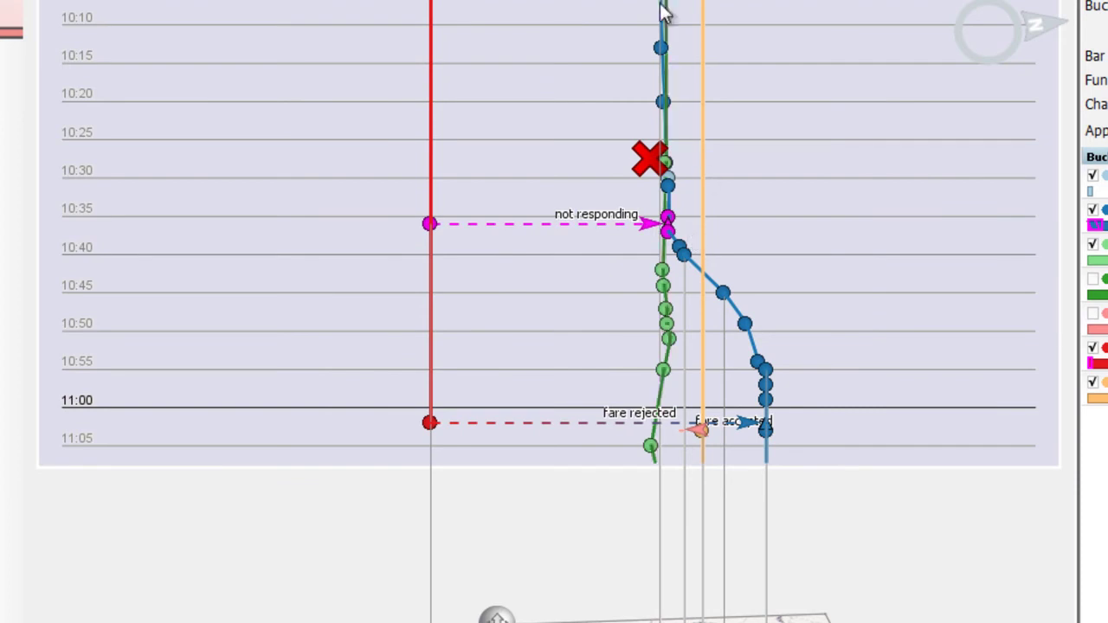
{"action": "left_click", "coordinate": [339, 149]}
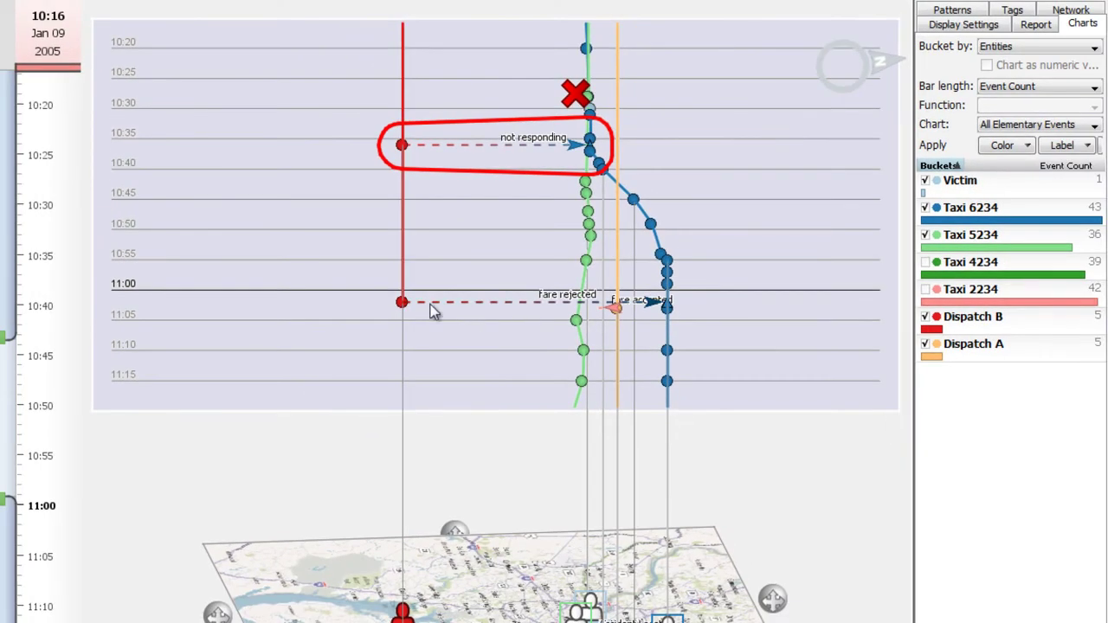
Step: Circle Dispatch B's "fare rejected" call to Taxi 6234 just after 11:00 in red
{"action": "left_click_drag", "start_coordinate": [385, 294], "coordinate": [452, 309]}
{"action": "left_click_drag", "start_coordinate": [684, 302], "coordinate": [647, 314]}
{"action": "right_click", "coordinate": [561, 150]}
{"action": "left_click", "coordinate": [554, 9]}
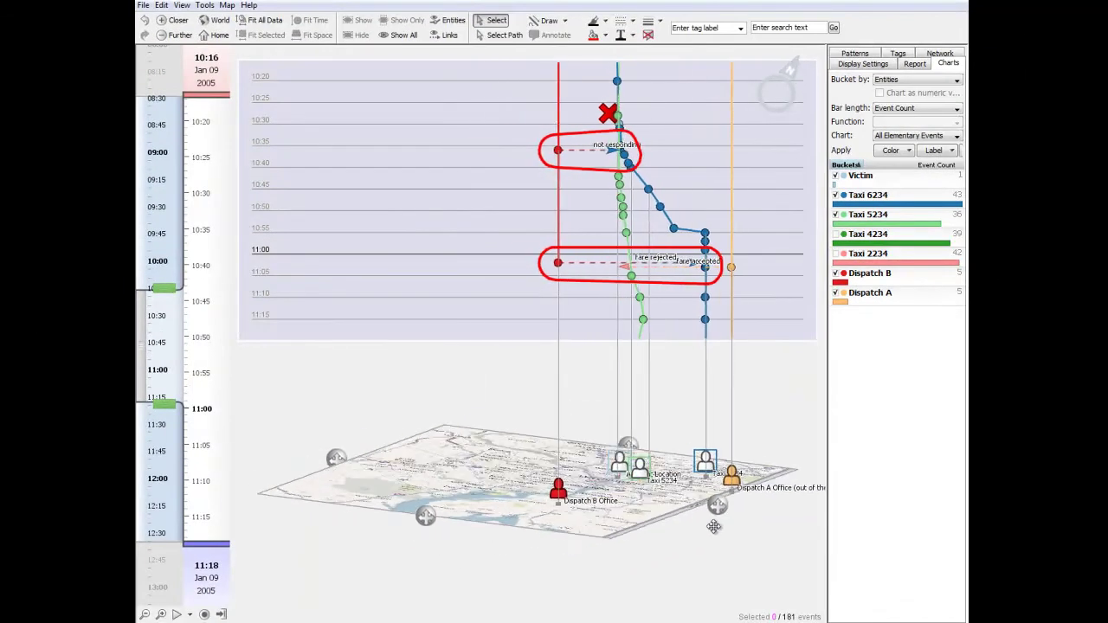
Step: Select Taxi 6234's path to examine its route after the accident relative to the two circled calls
{"action": "left_click_drag", "start_coordinate": [658, 530], "coordinate": [620, 530]}
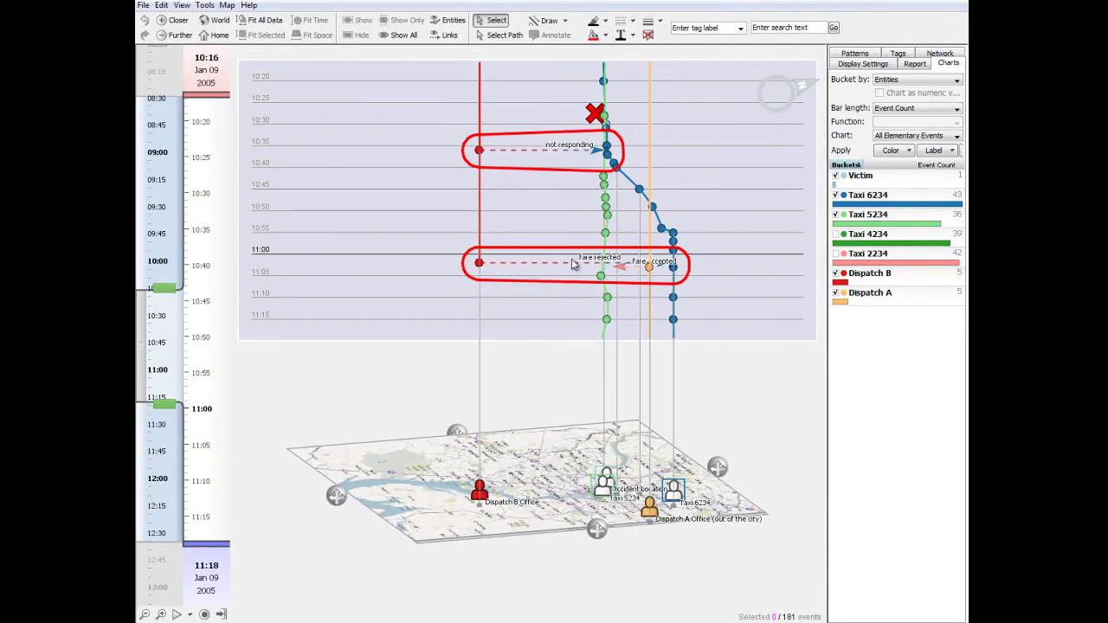
{"action": "left_click_drag", "start_coordinate": [726, 470], "coordinate": [810, 452]}
{"action": "left_click", "coordinate": [667, 221]}
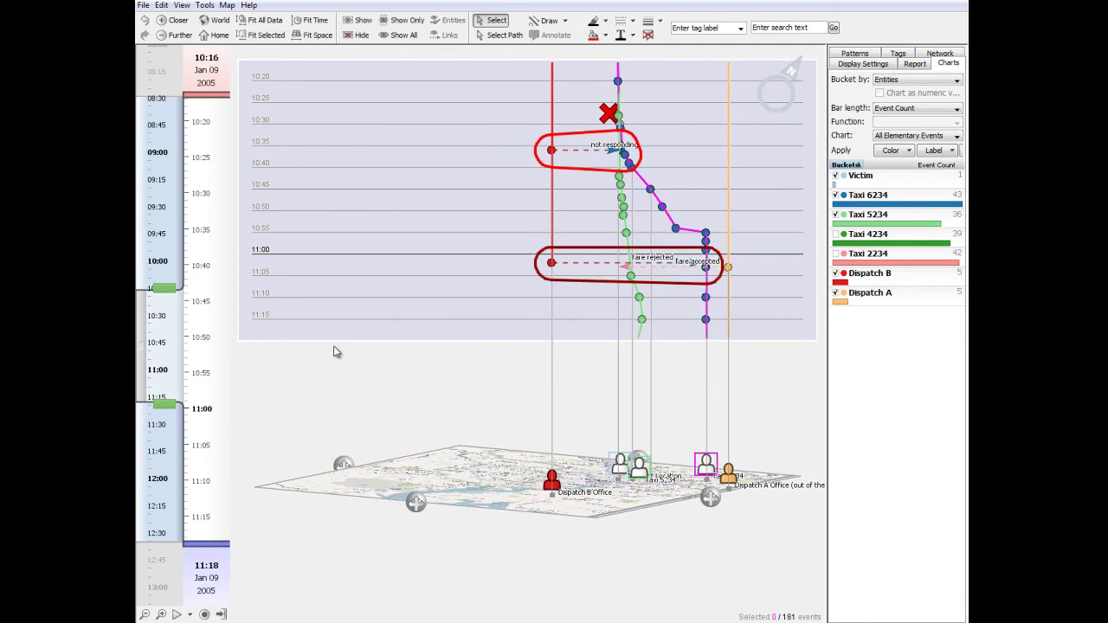
Step: Extend the time range to 12:38 and circle Taxi 6234's vertical run of events from about 10:55 onward in red
{"action": "left_click_drag", "start_coordinate": [164, 404], "coordinate": [165, 548]}
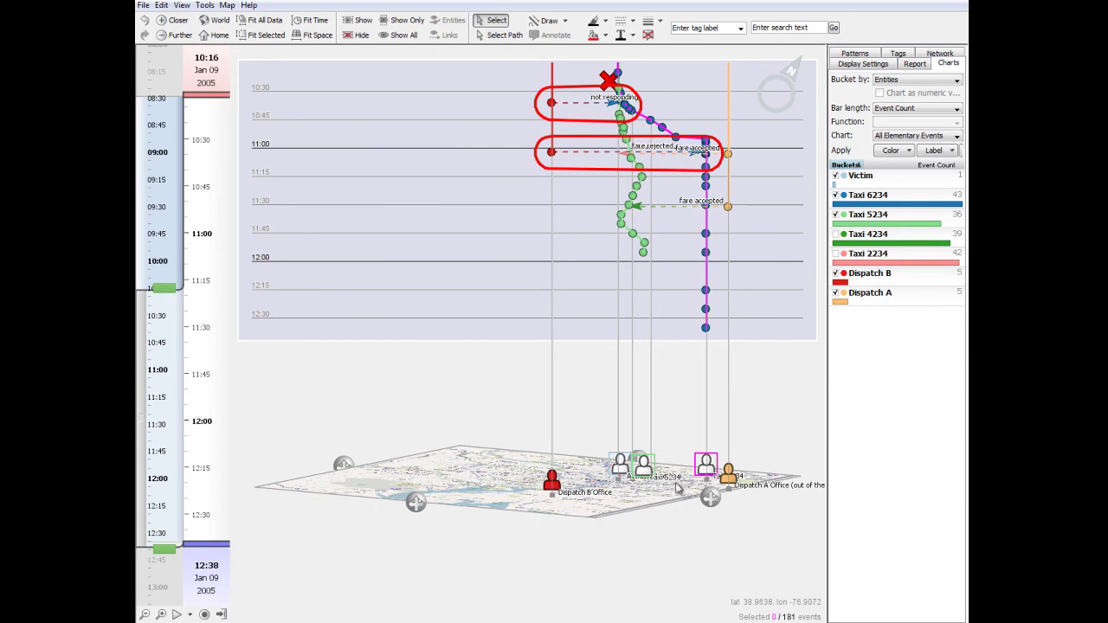
{"action": "mouse_move", "coordinate": [676, 483]}
{"action": "left_mouse_down"}
{"action": "mouse_move", "coordinate": [632, 508]}
{"action": "mouse_move", "coordinate": [604, 489]}
{"action": "mouse_move", "coordinate": [597, 515]}
{"action": "mouse_move", "coordinate": [537, 511]}
{"action": "mouse_move", "coordinate": [746, 496]}
{"action": "left_mouse_up"}
{"action": "left_click_drag", "start_coordinate": [663, 359], "coordinate": [622, 122]}
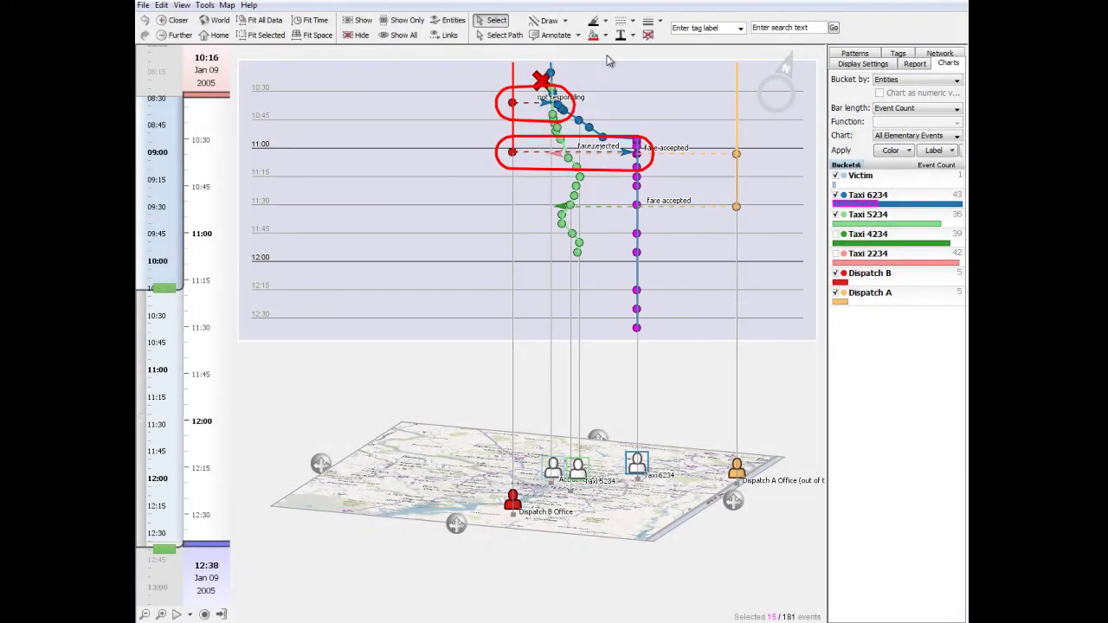
{"action": "left_click", "coordinate": [577, 35]}
{"action": "left_click", "coordinate": [581, 54]}
{"action": "left_click", "coordinate": [693, 368]}
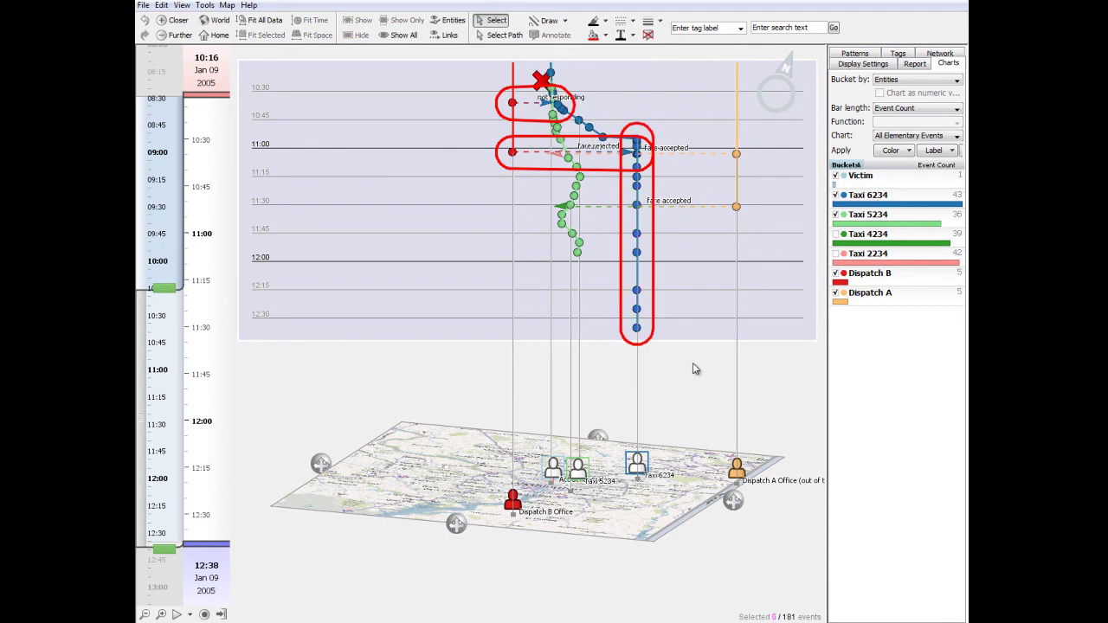
Step: Start the time range at 10:42 and select Taxi 6234 to examine its location on the map
{"action": "left_click_drag", "start_coordinate": [734, 506], "coordinate": [753, 556]}
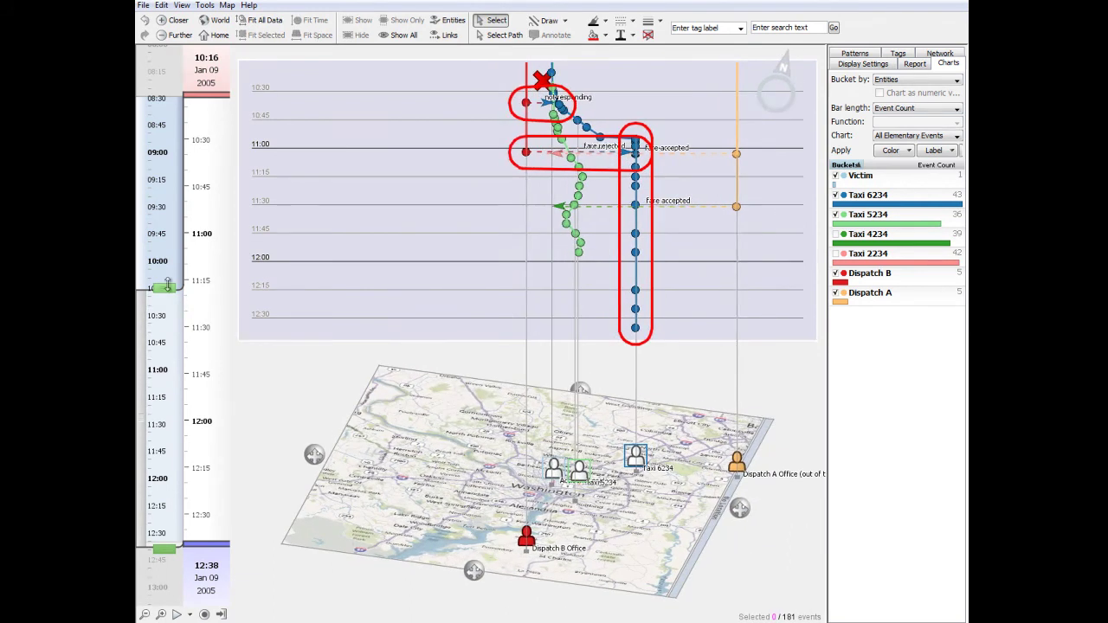
{"action": "left_click_drag", "start_coordinate": [167, 286], "coordinate": [165, 335]}
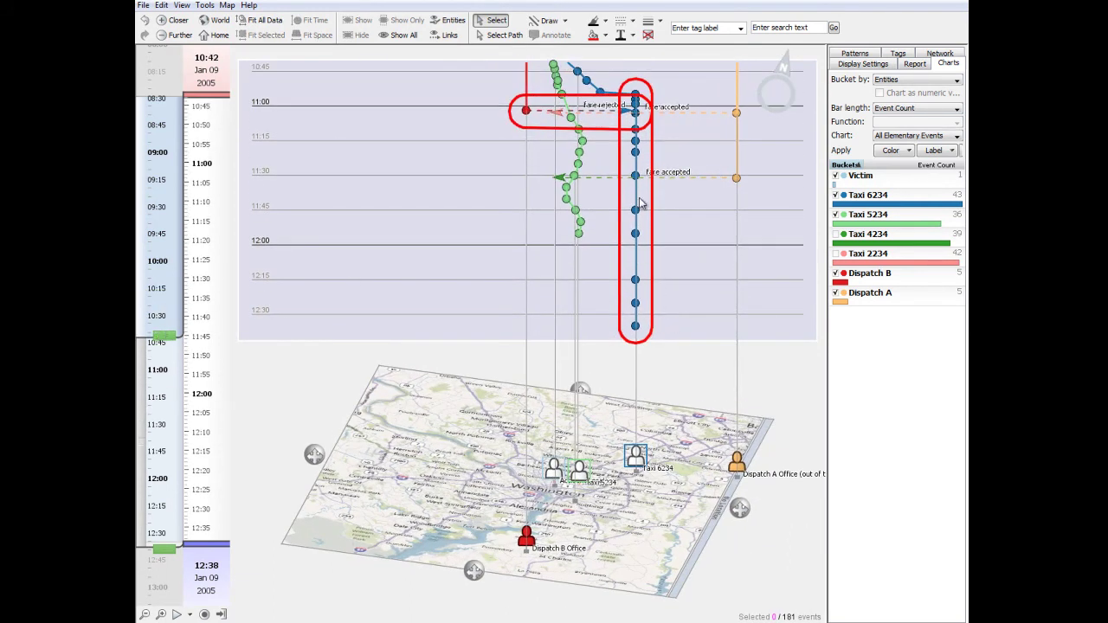
{"action": "left_click_drag", "start_coordinate": [684, 423], "coordinate": [756, 360]}
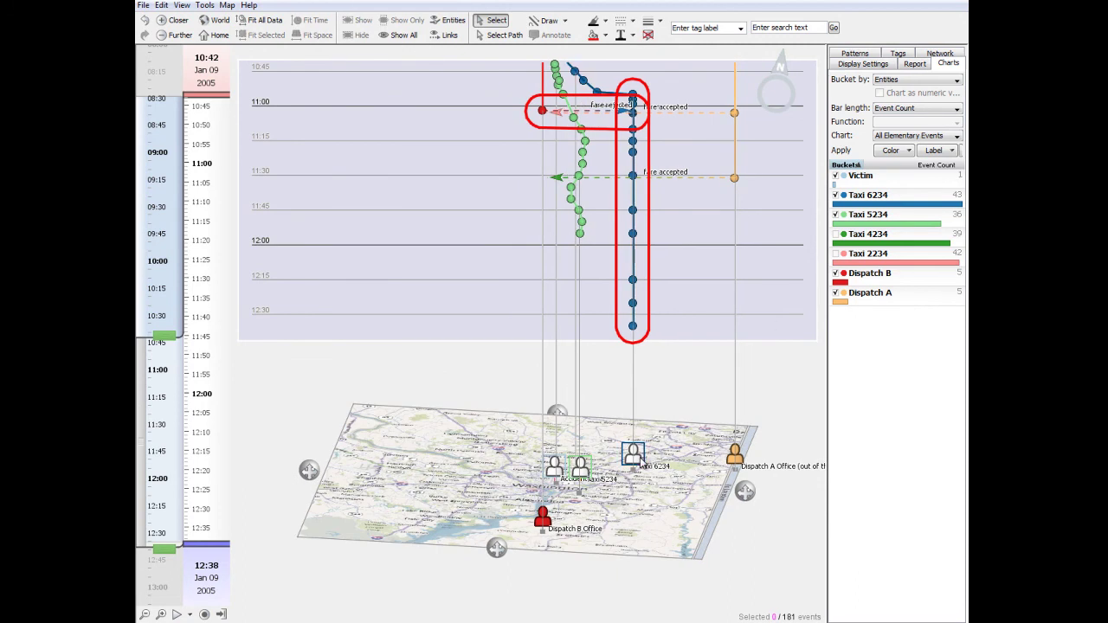
{"action": "left_click", "coordinate": [639, 458]}
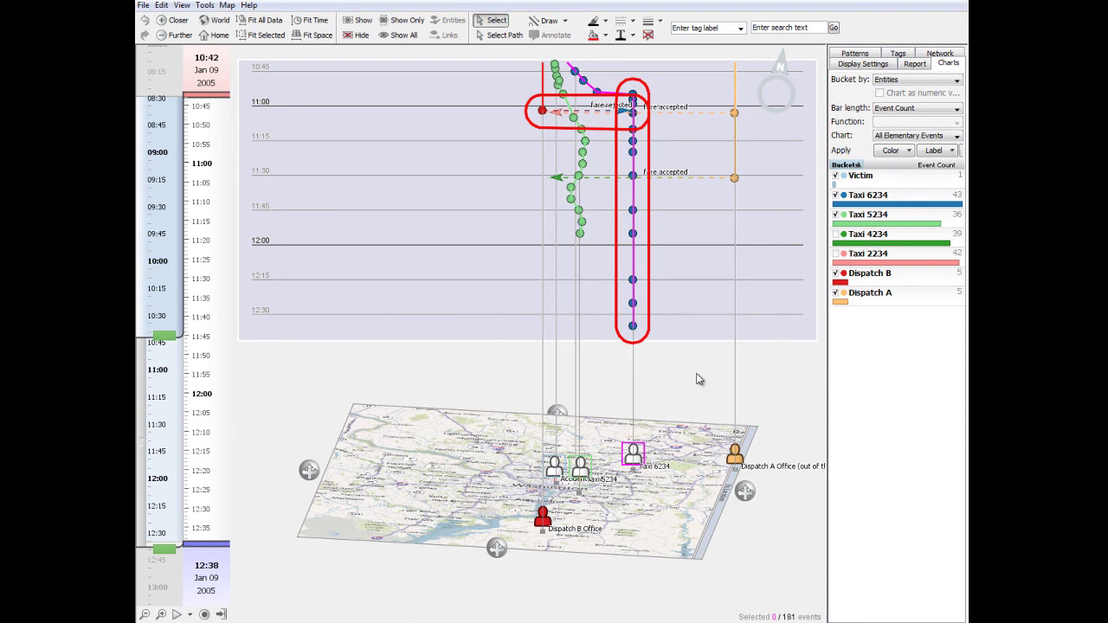